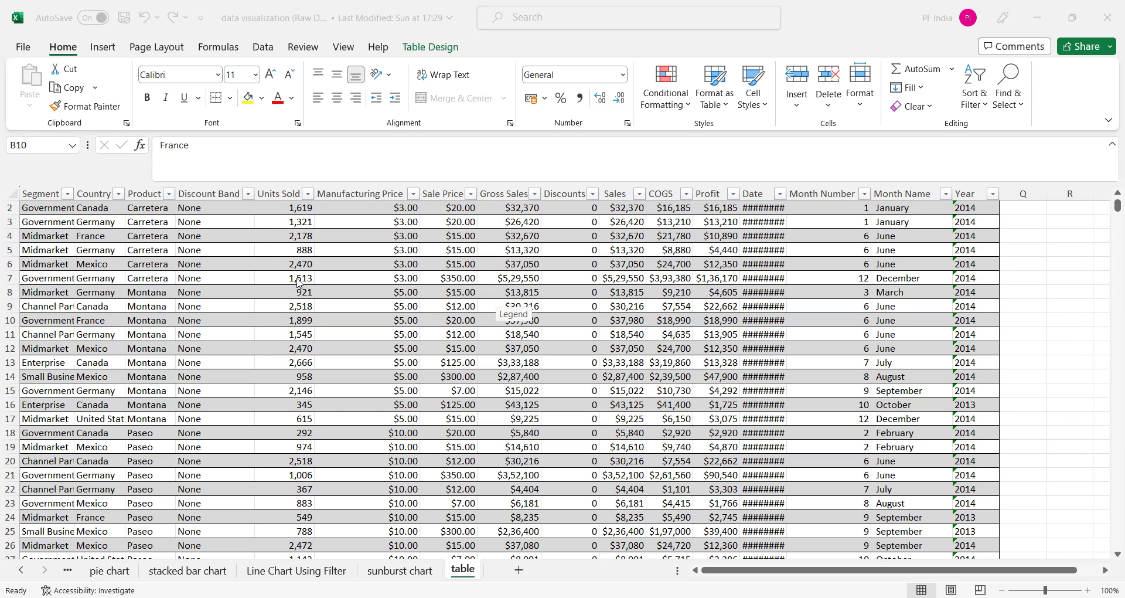
# Insert a PivotTable from the Table1 sales data on a new worksheet
pyautogui.click(519, 571)
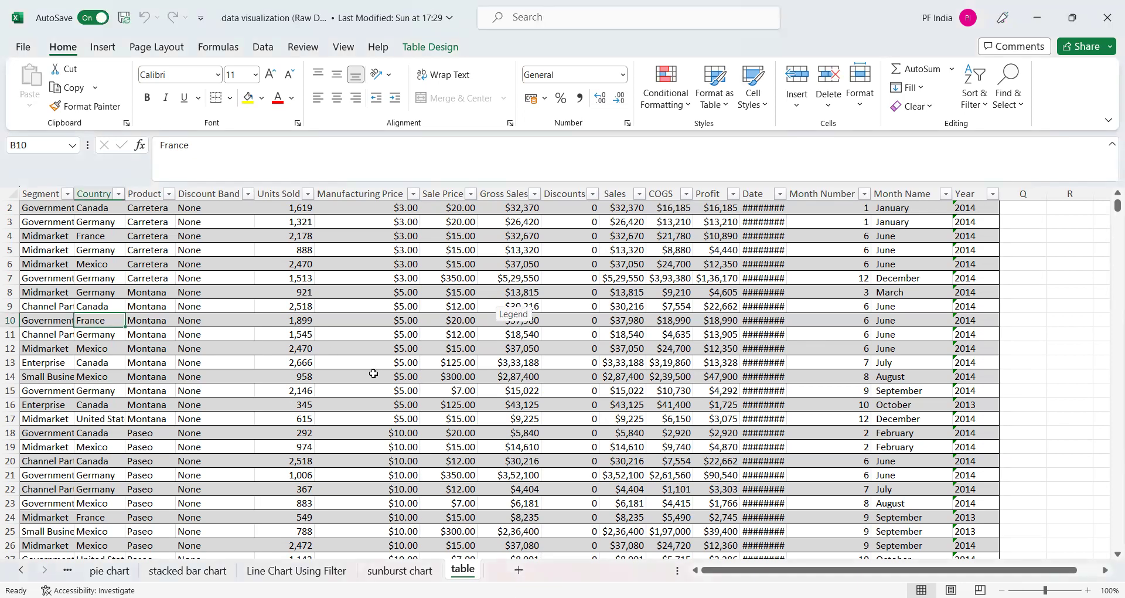
pyautogui.click(337, 365)
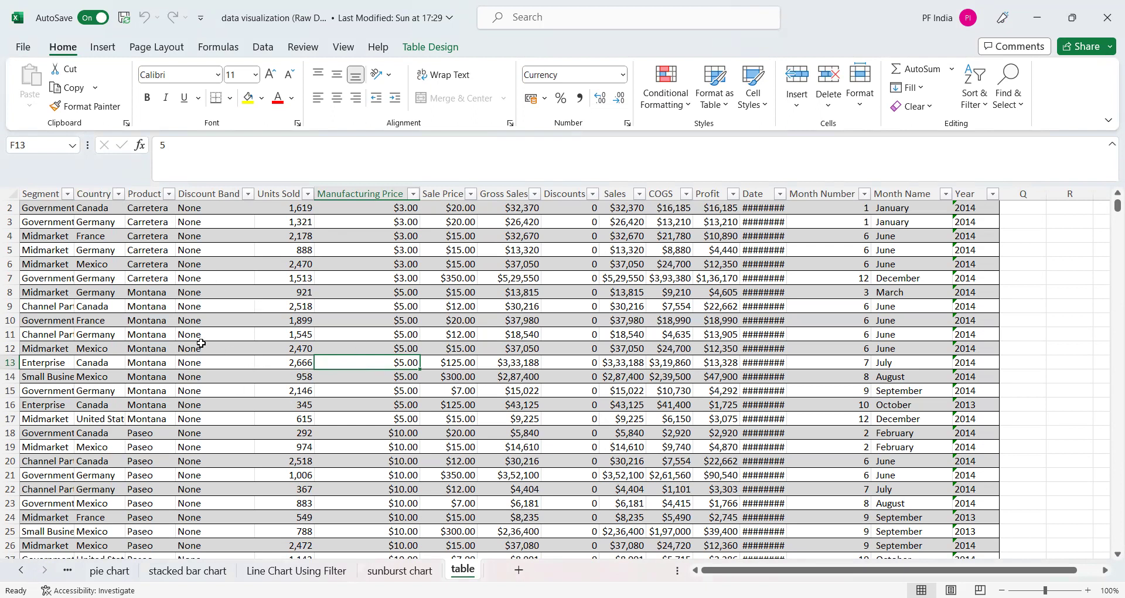
pyautogui.click(103, 48)
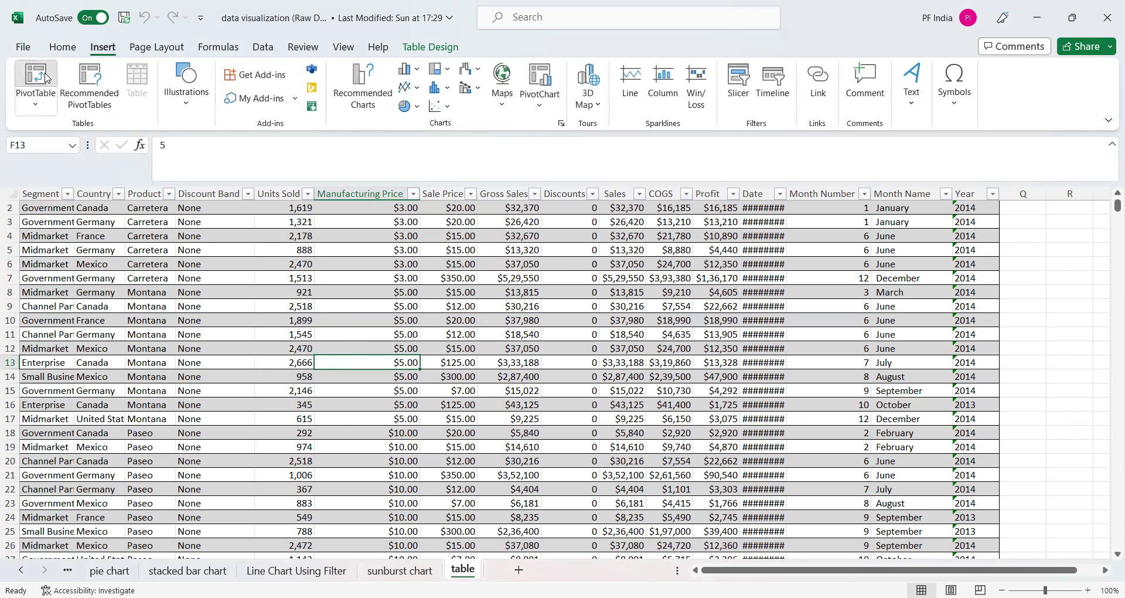
pyautogui.click(46, 78)
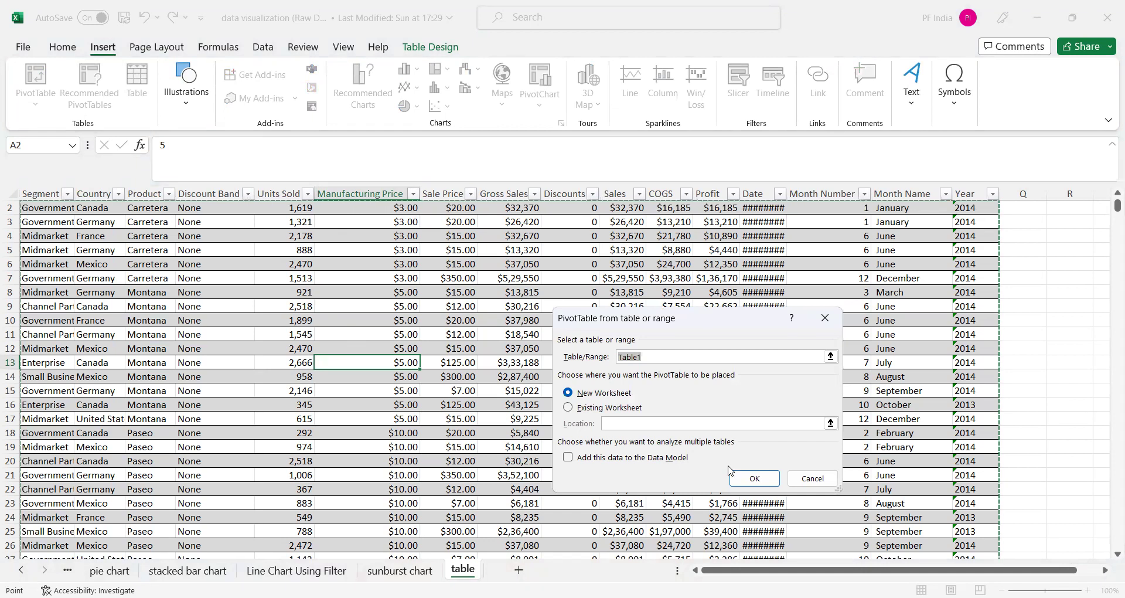
pyautogui.click(750, 478)
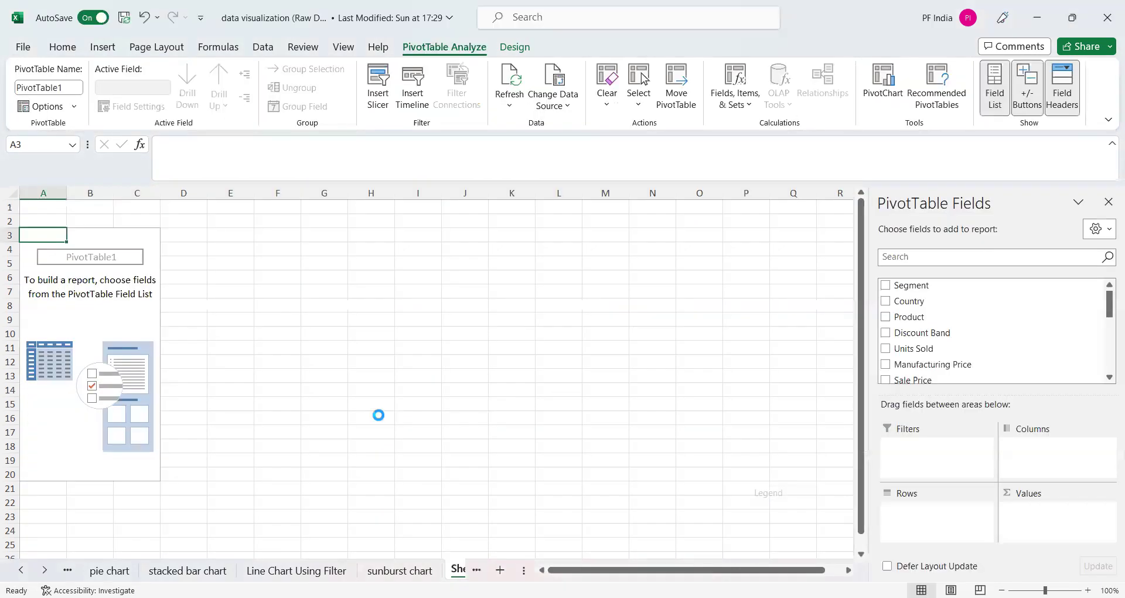
pyautogui.click(459, 573)
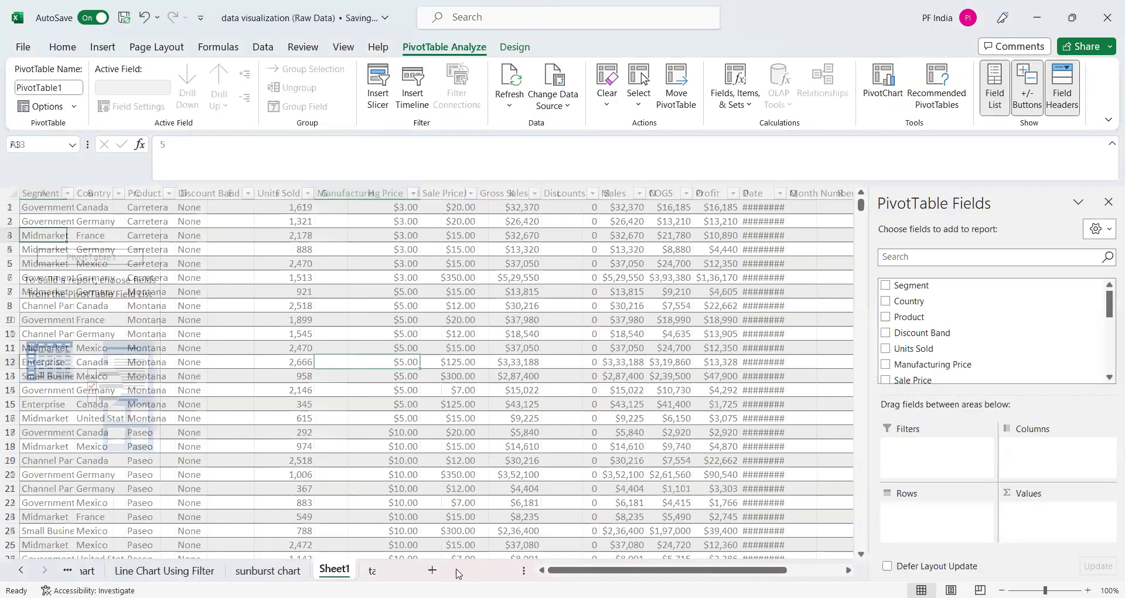
# Rename the new pivot sheet to 'tree map' and select the empty PivotTable
pyautogui.click(352, 570)
pyautogui.doubleClick(316, 567)
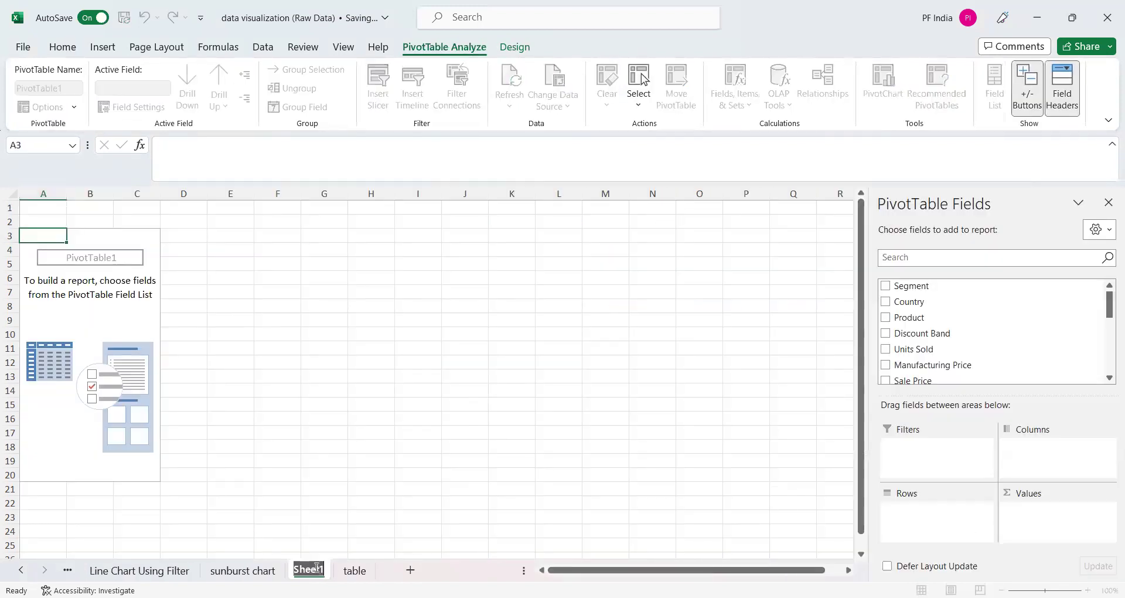
pyautogui.write('tree map')
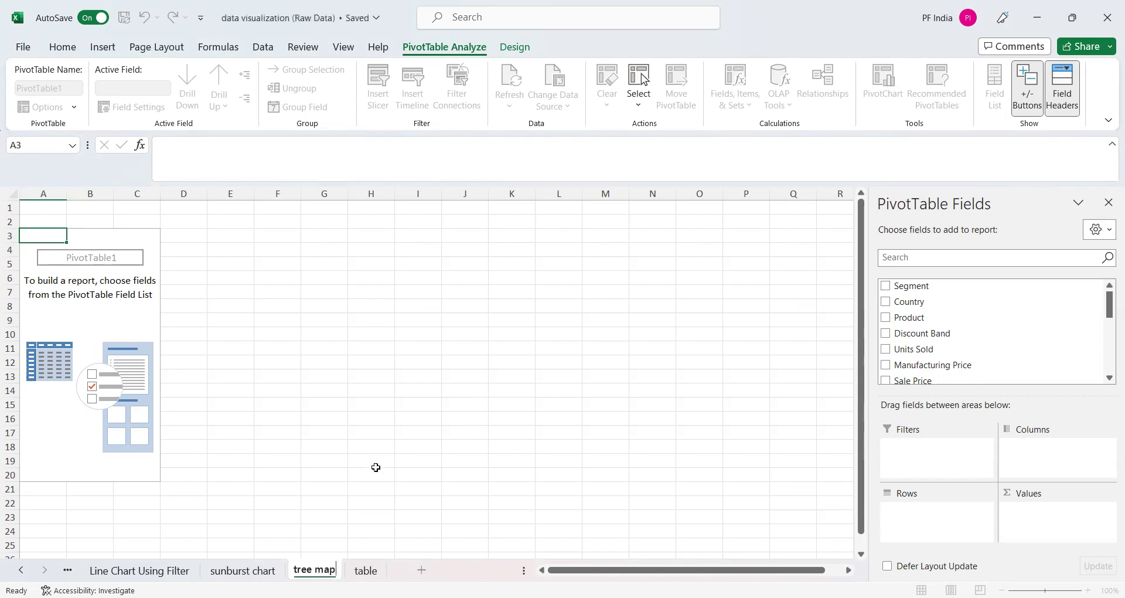
pyautogui.click(302, 430)
pyautogui.click(93, 332)
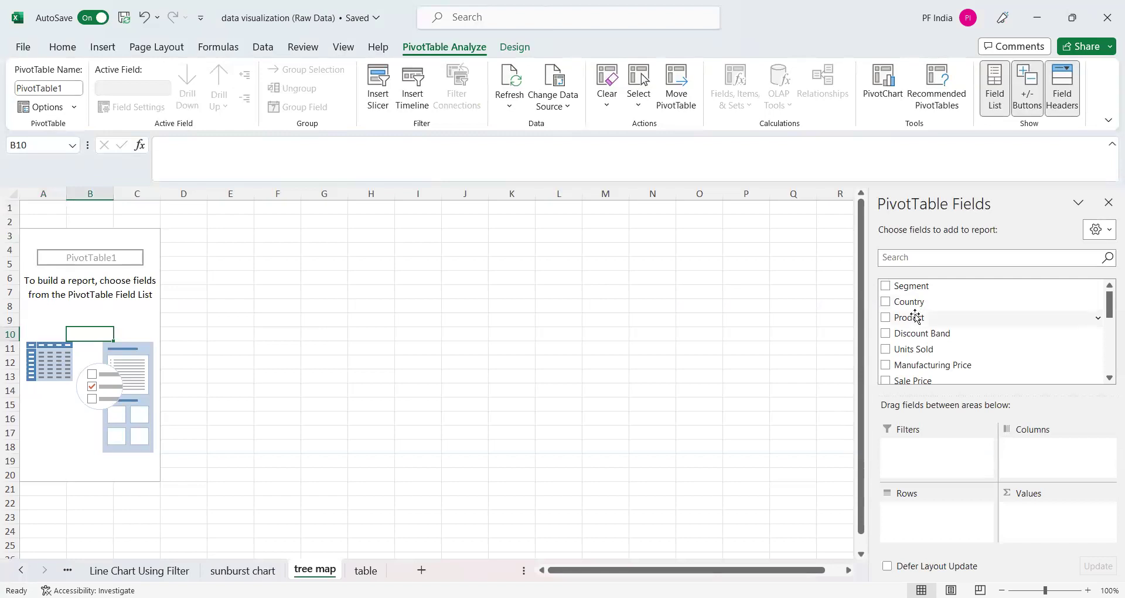
# Put Product then Country in Rows and Sales in Values of the PivotTable
pyautogui.moveTo(909, 317); pyautogui.dragTo(916, 511)
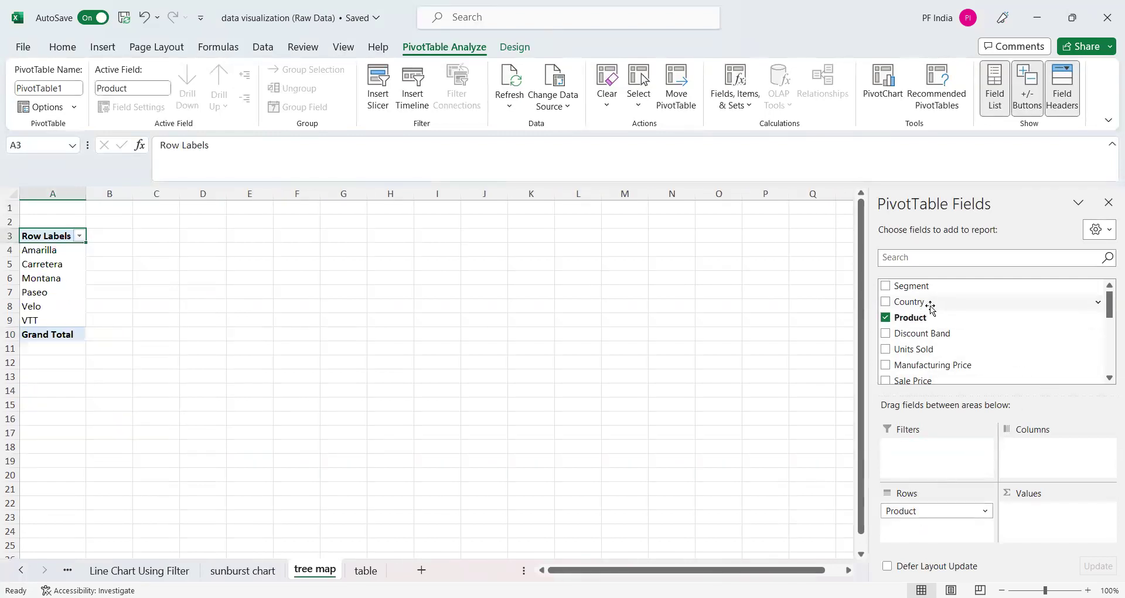
pyautogui.moveTo(932, 302)
pyautogui.mouseDown()
pyautogui.moveTo(942, 523)
pyautogui.moveTo(921, 528)
pyautogui.mouseUp()
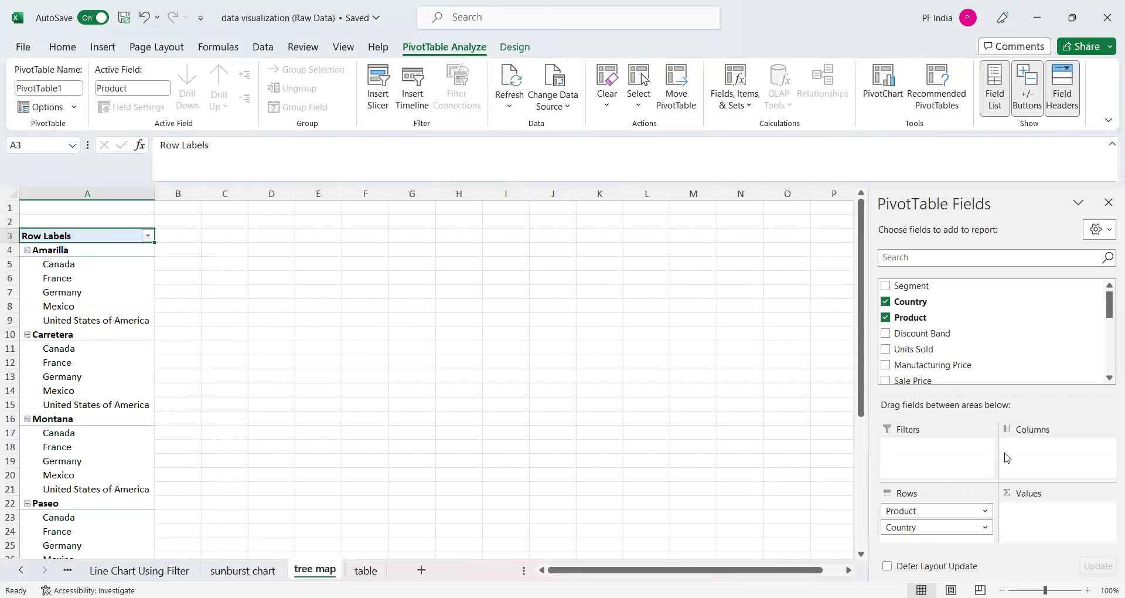
pyautogui.scroll(-2, 968, 319)
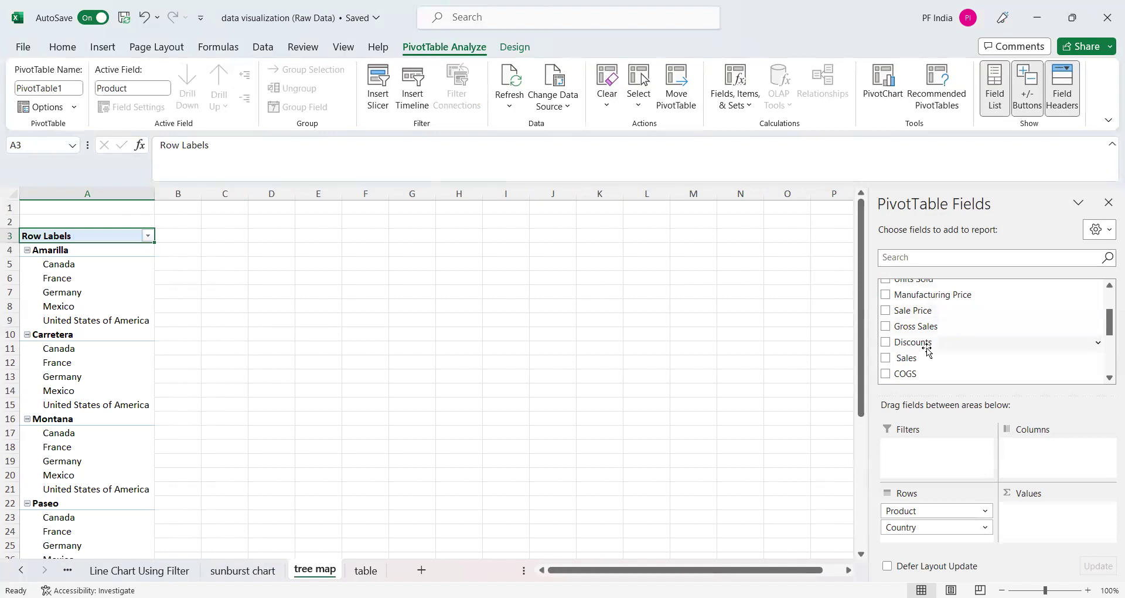
pyautogui.moveTo(921, 364); pyautogui.dragTo(1077, 531)
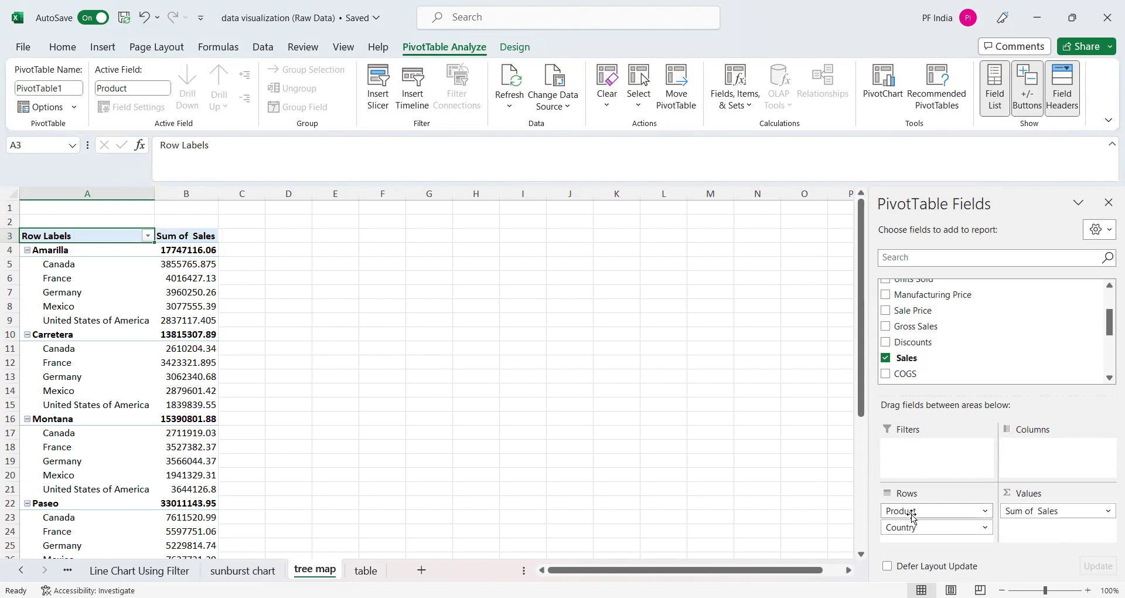
pyautogui.moveTo(912, 517); pyautogui.dragTo(909, 528)
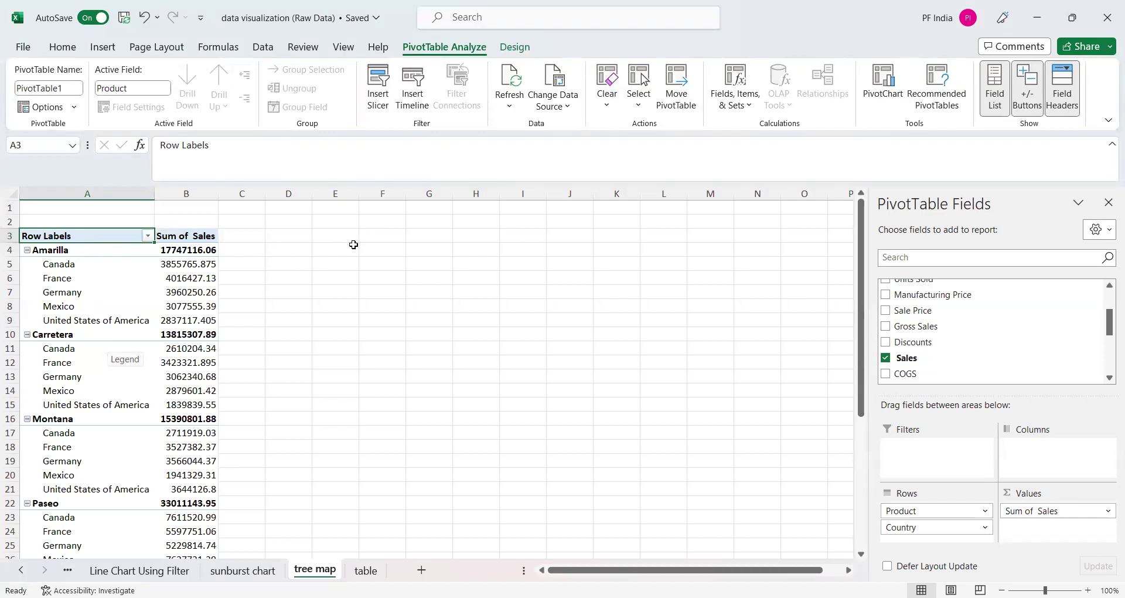
pyautogui.click(467, 267)
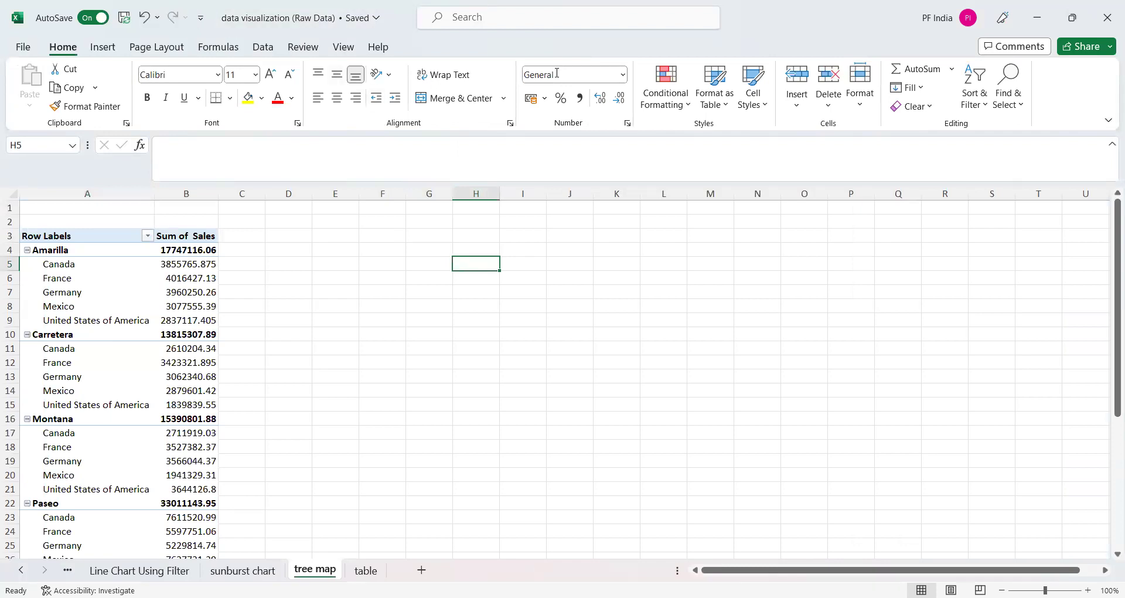
# Set Subtotals to Do Not Show Subtotals and Grand Totals to Off for Rows and Columns
pyautogui.click(105, 235)
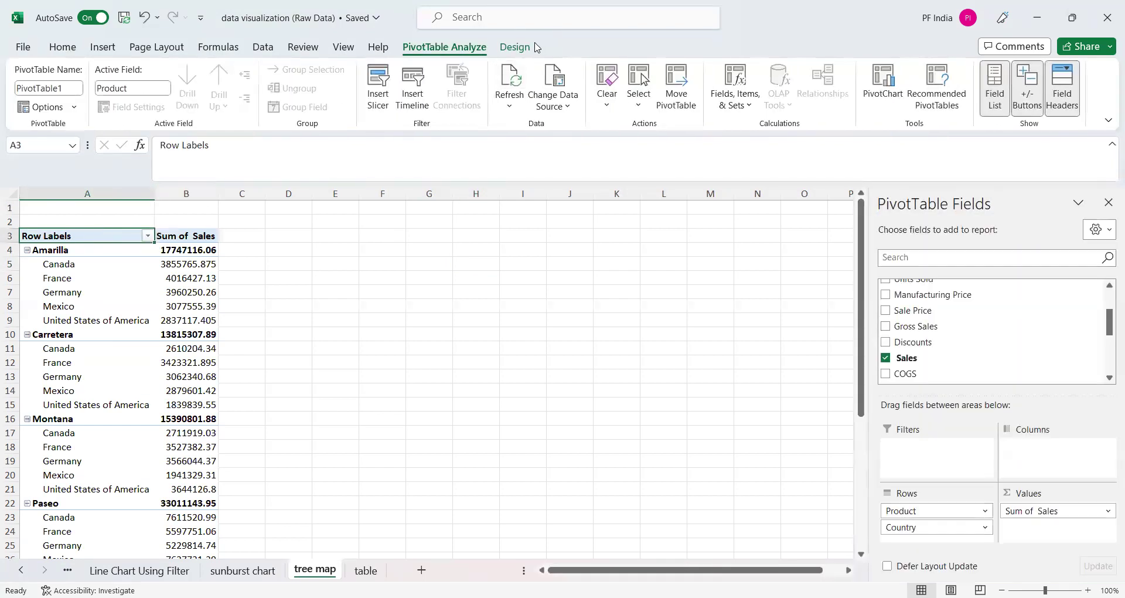
pyautogui.click(515, 47)
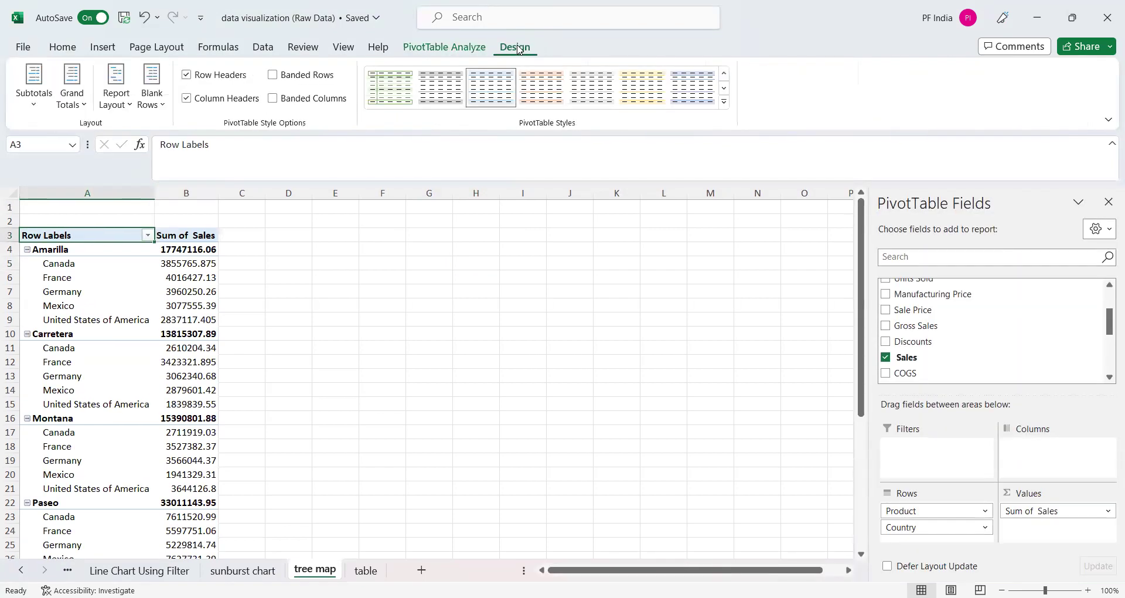
pyautogui.click(33, 104)
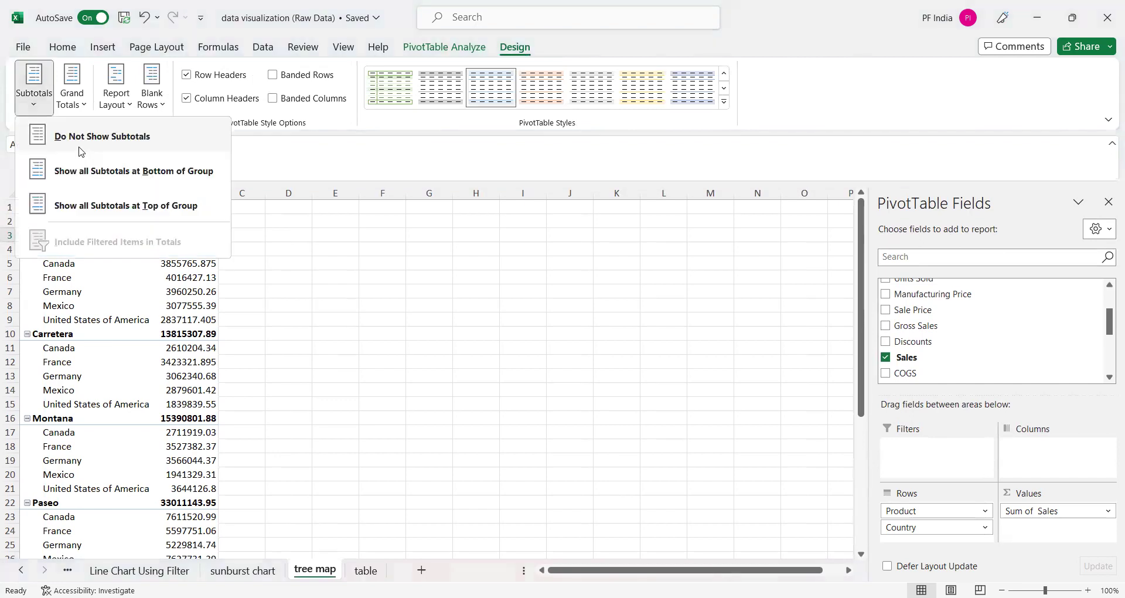
pyautogui.click(84, 150)
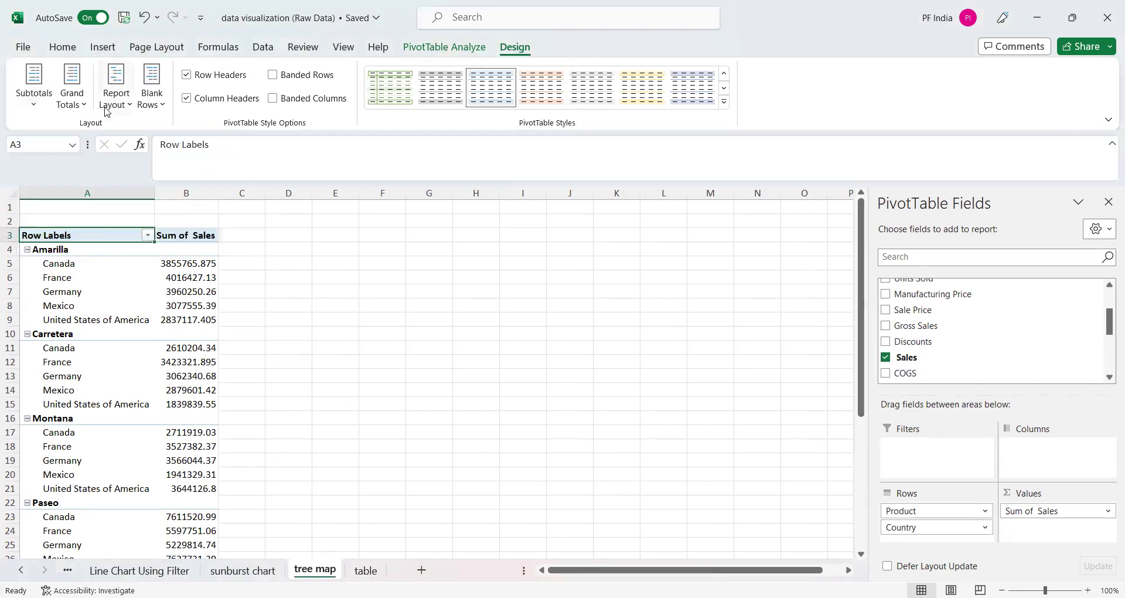
pyautogui.click(73, 101)
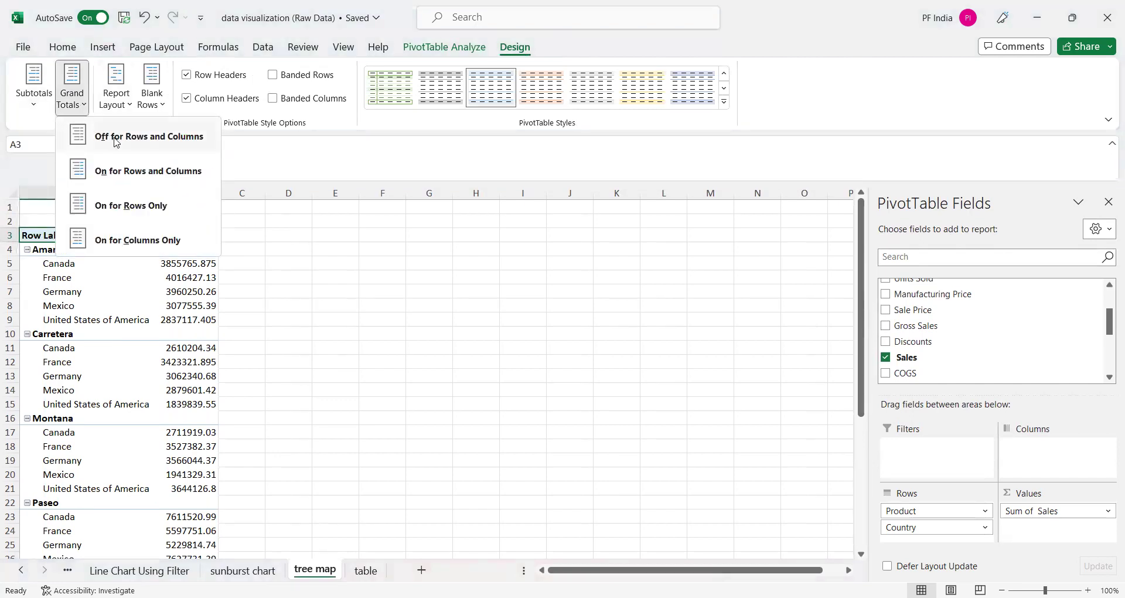
pyautogui.click(116, 140)
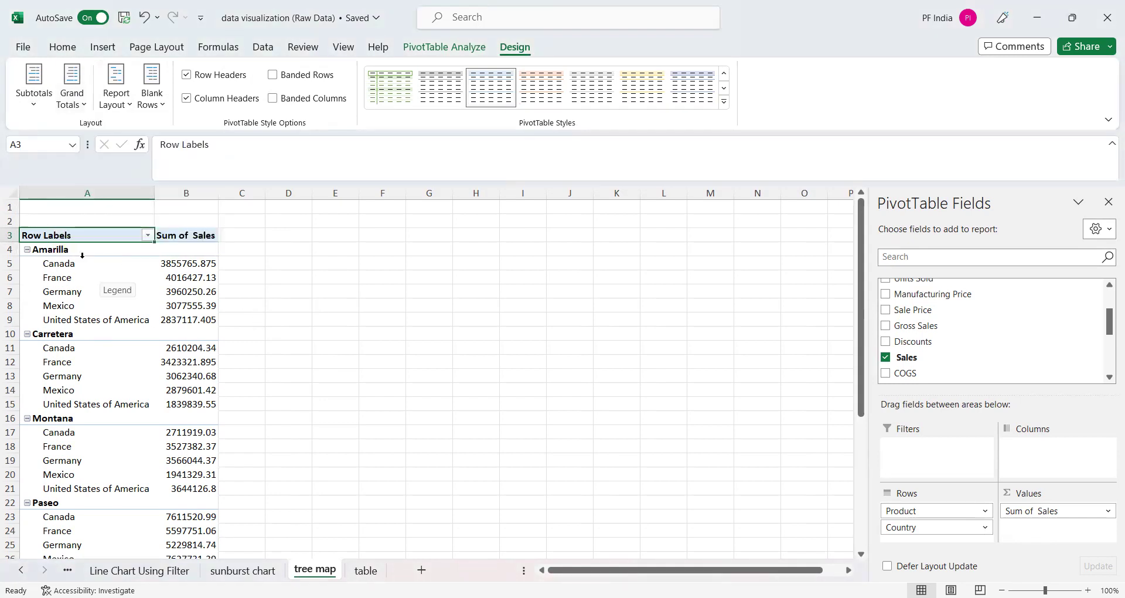
# Set the Product field to tabular form with item labels repeated on every row
pyautogui.click(32, 253)
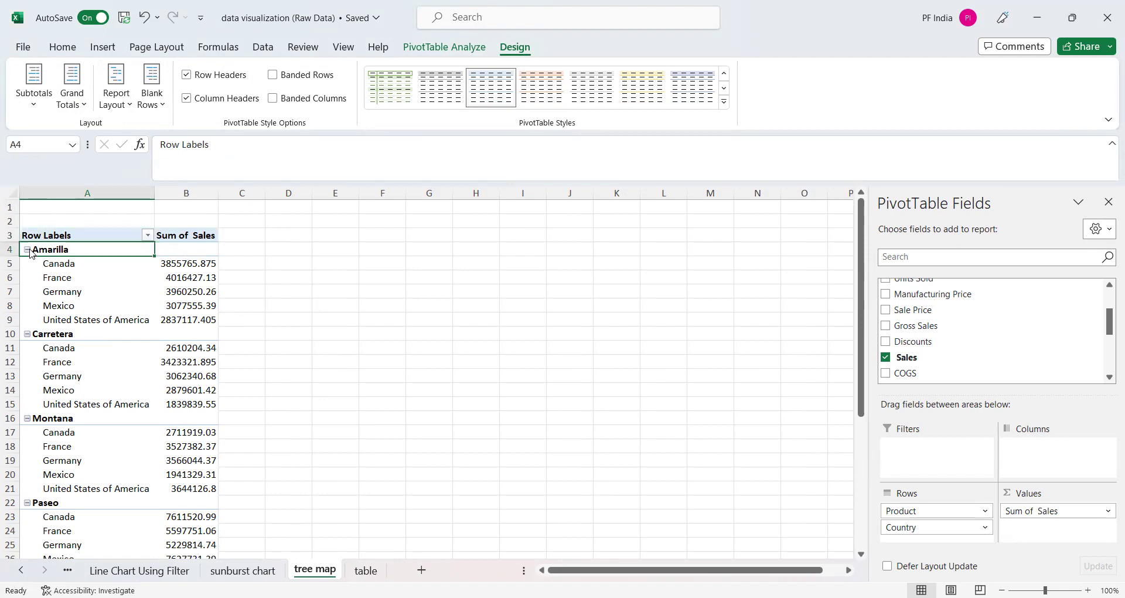
pyautogui.rightClick(30, 252)
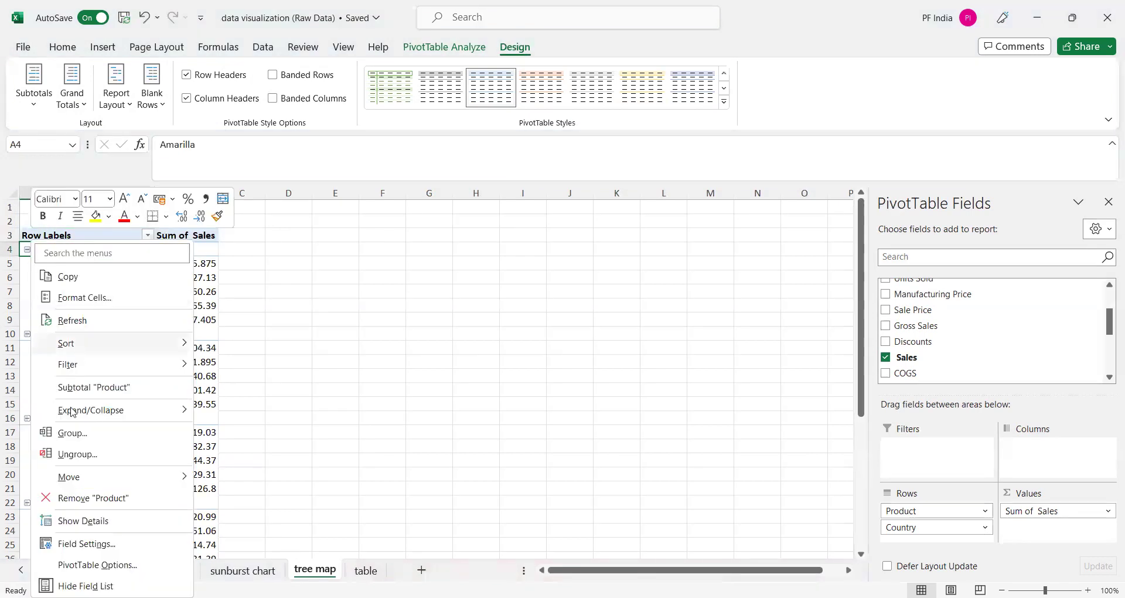
pyautogui.click(81, 544)
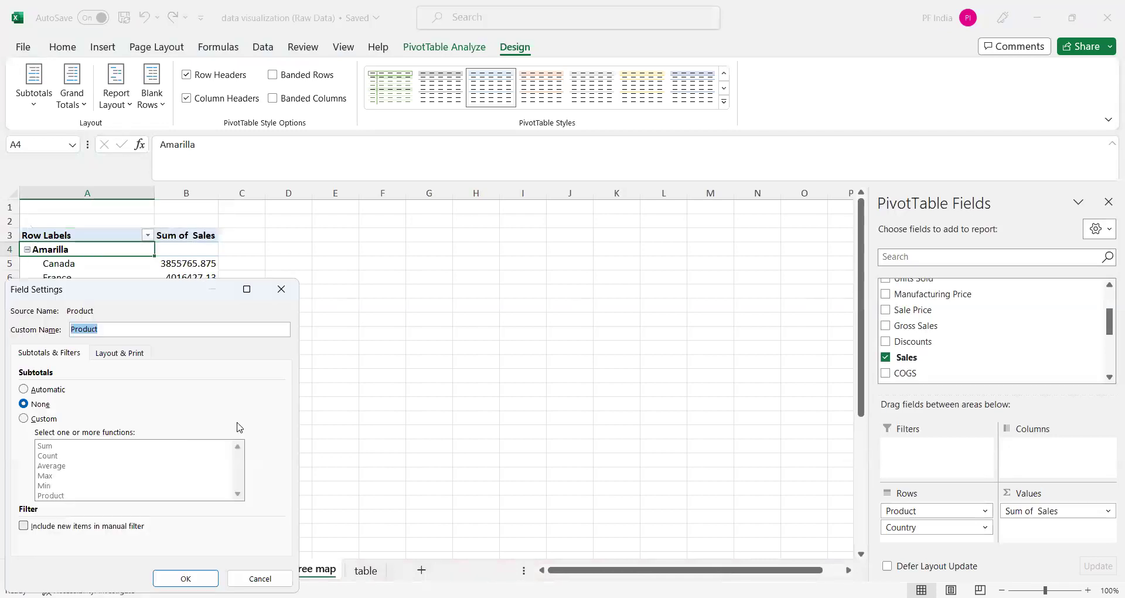
pyautogui.click(124, 355)
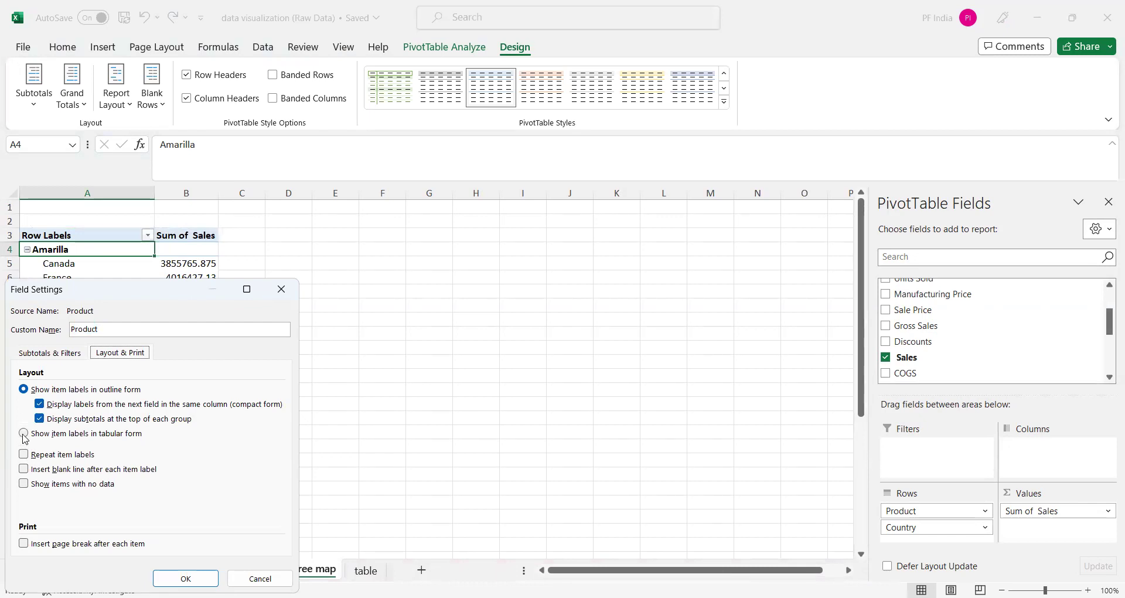
pyautogui.click(24, 434)
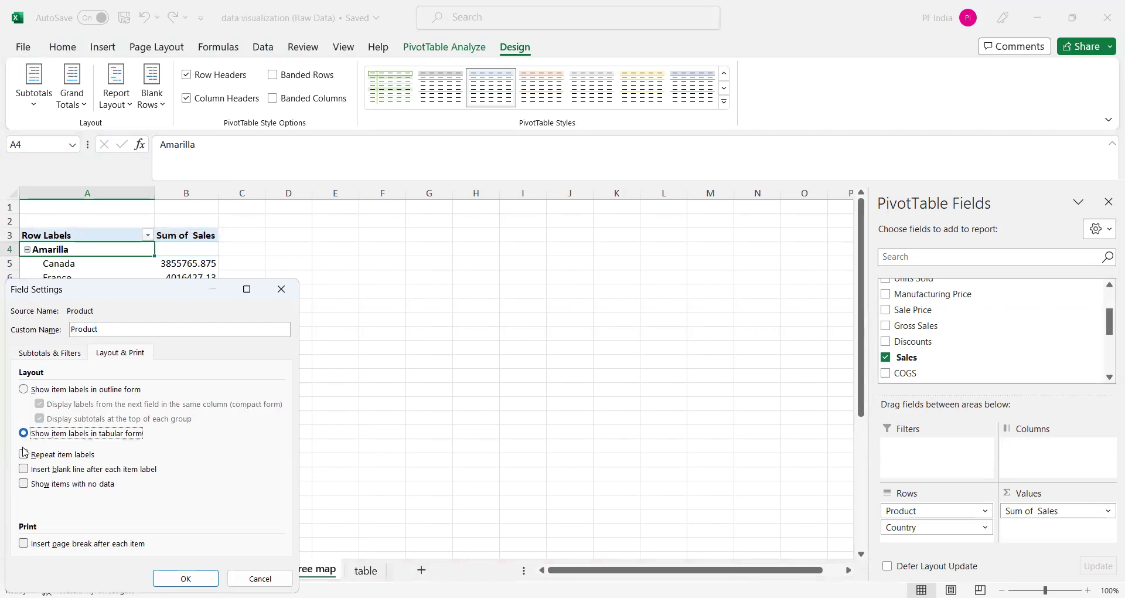
pyautogui.click(24, 454)
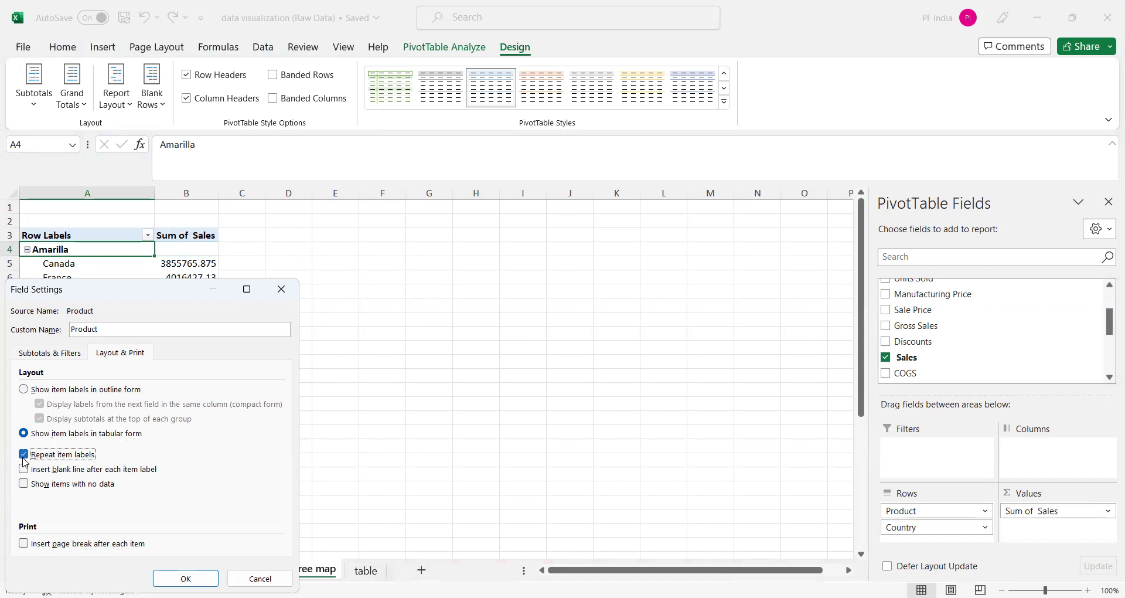
pyautogui.click(188, 576)
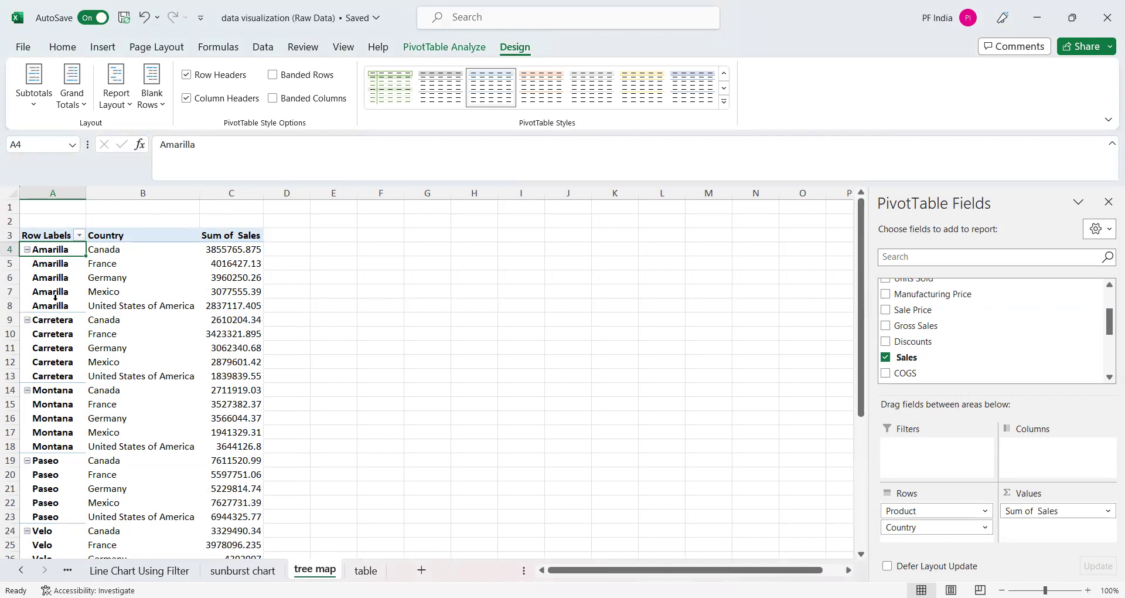
pyautogui.click(54, 295)
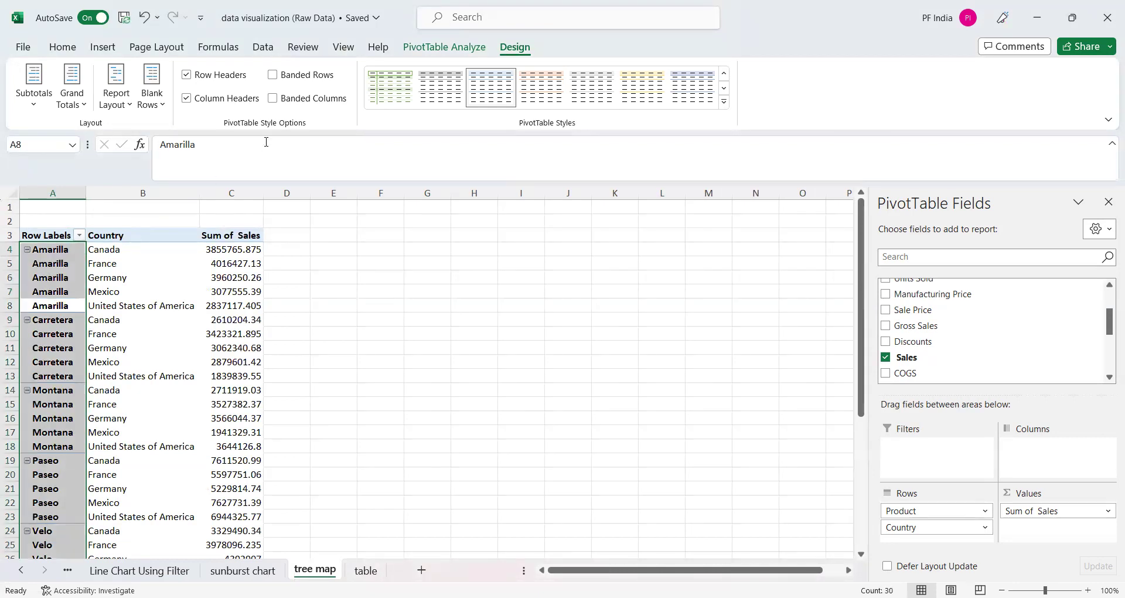
pyautogui.click(103, 48)
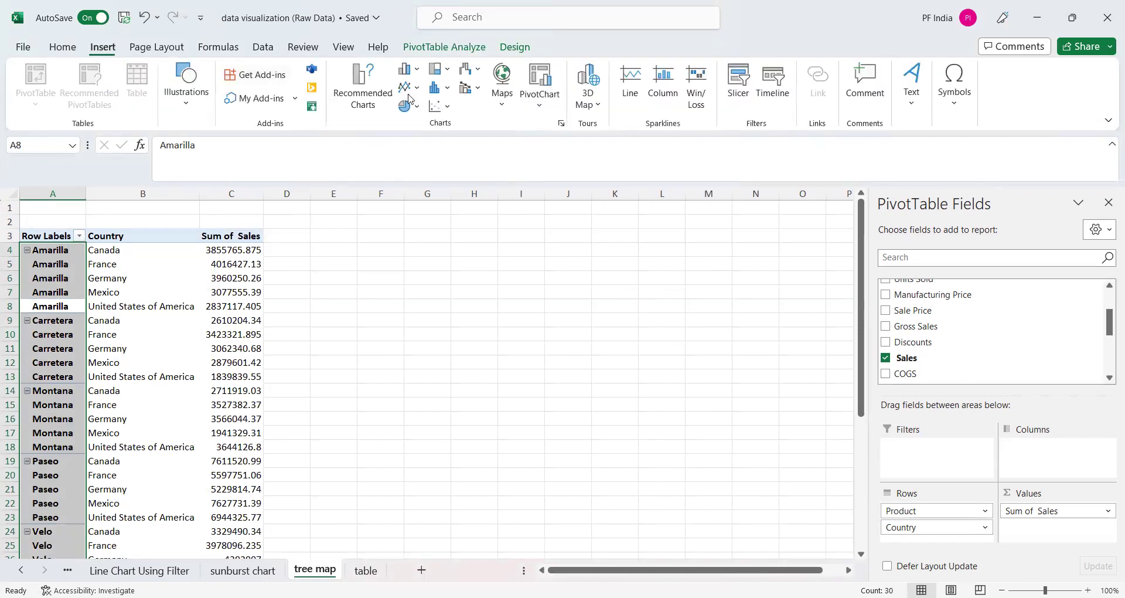
pyautogui.click(545, 104)
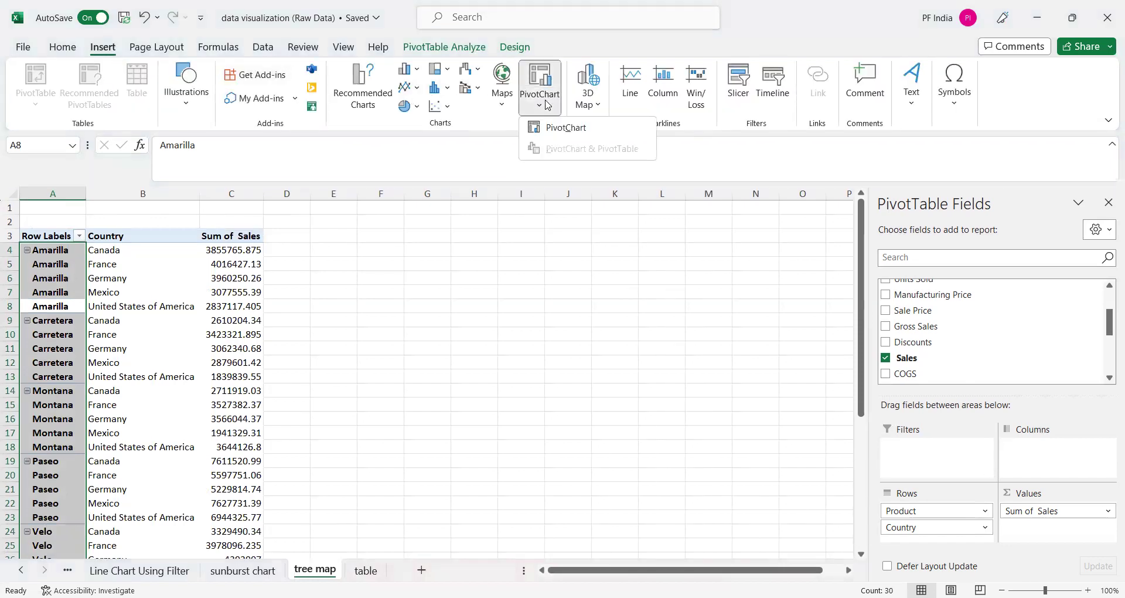
pyautogui.click(537, 87)
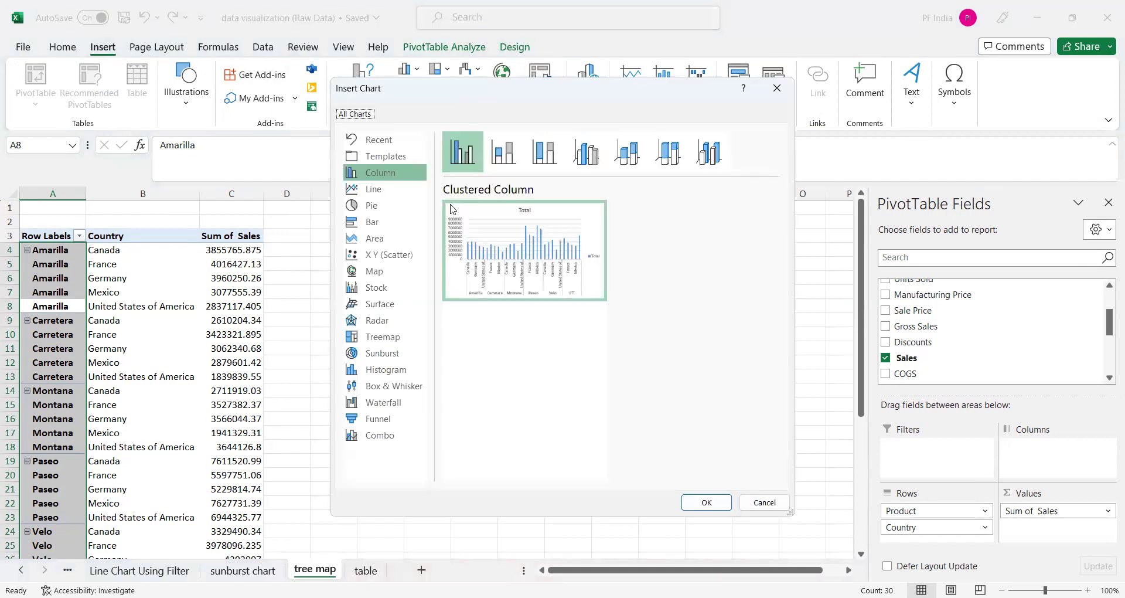
pyautogui.click(385, 345)
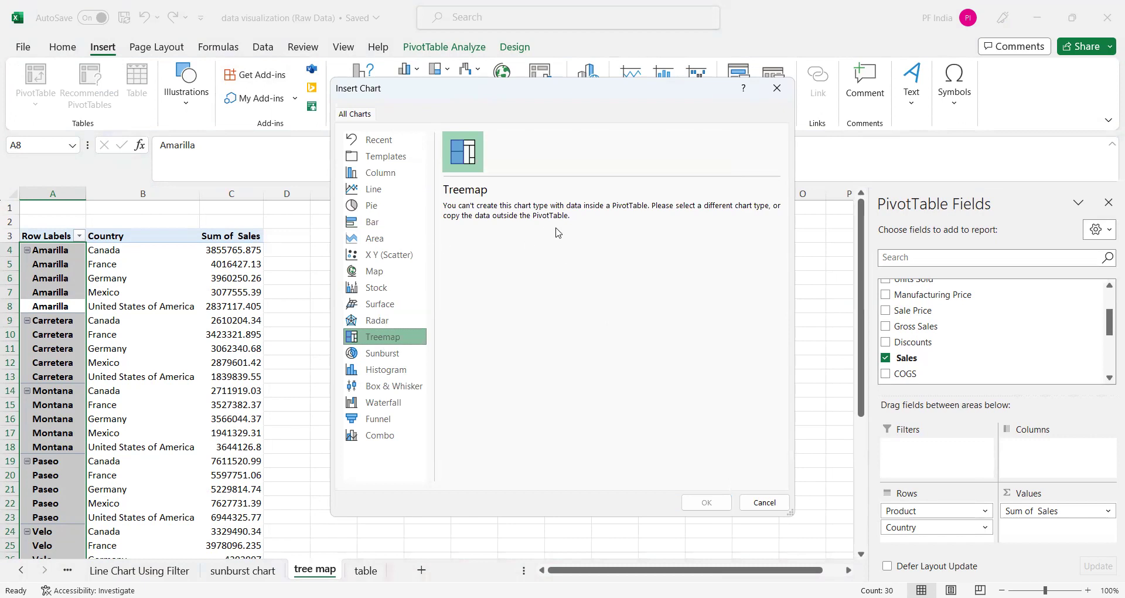
pyautogui.click(763, 504)
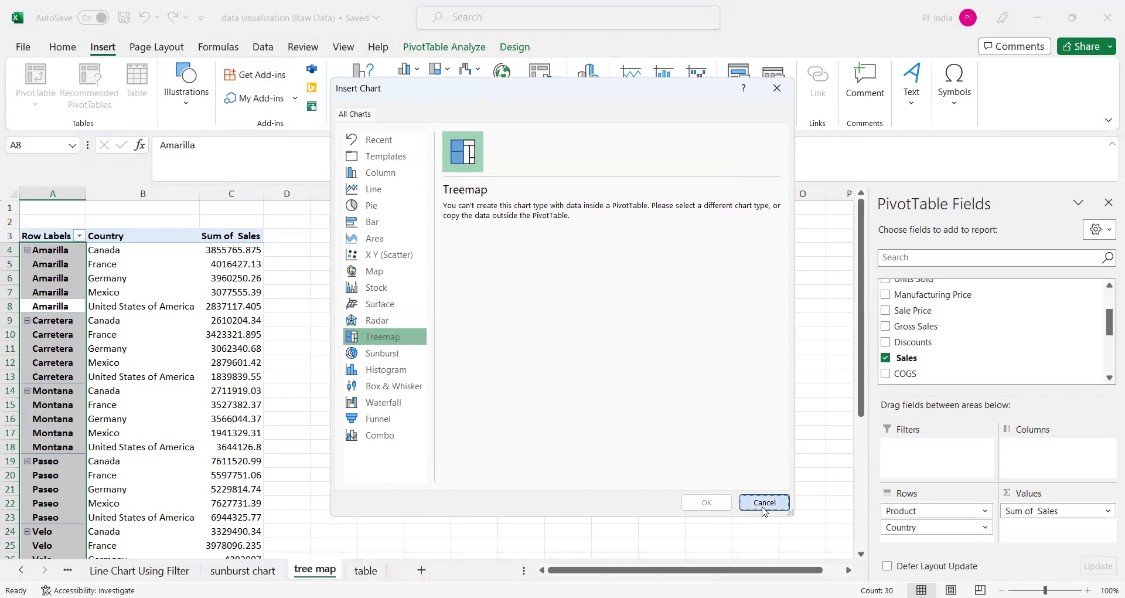
# Copy the pivot data range A3:C33
pyautogui.click(56, 237)
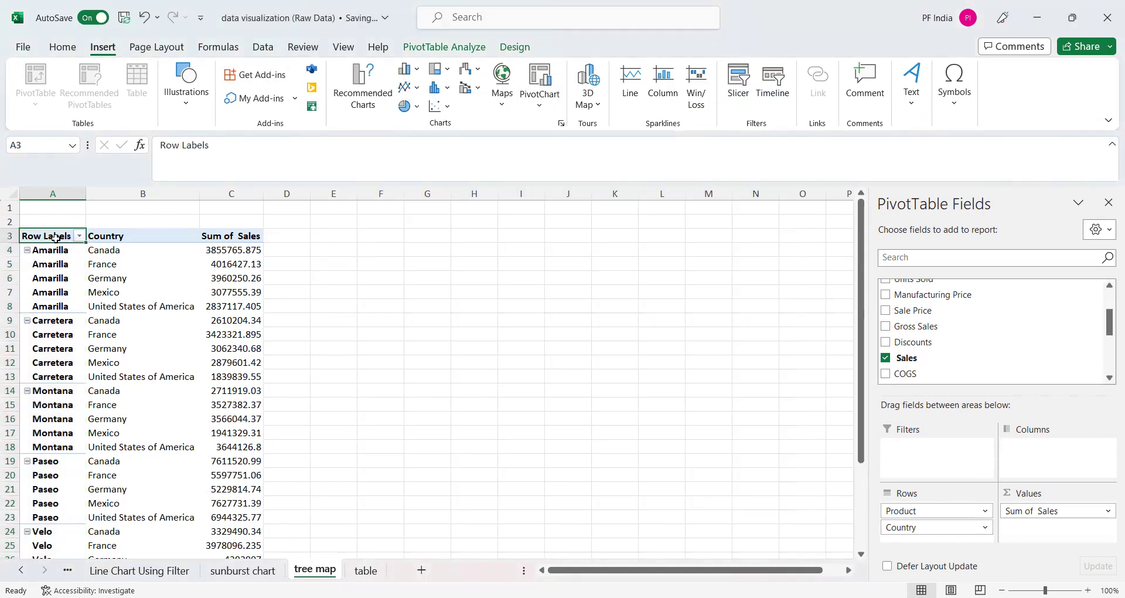
pyautogui.hotkey('shift', 'Right')
pyautogui.hotkey('shift', 'Right')
pyautogui.hotkey('ctrl', 'shift', 'Down')
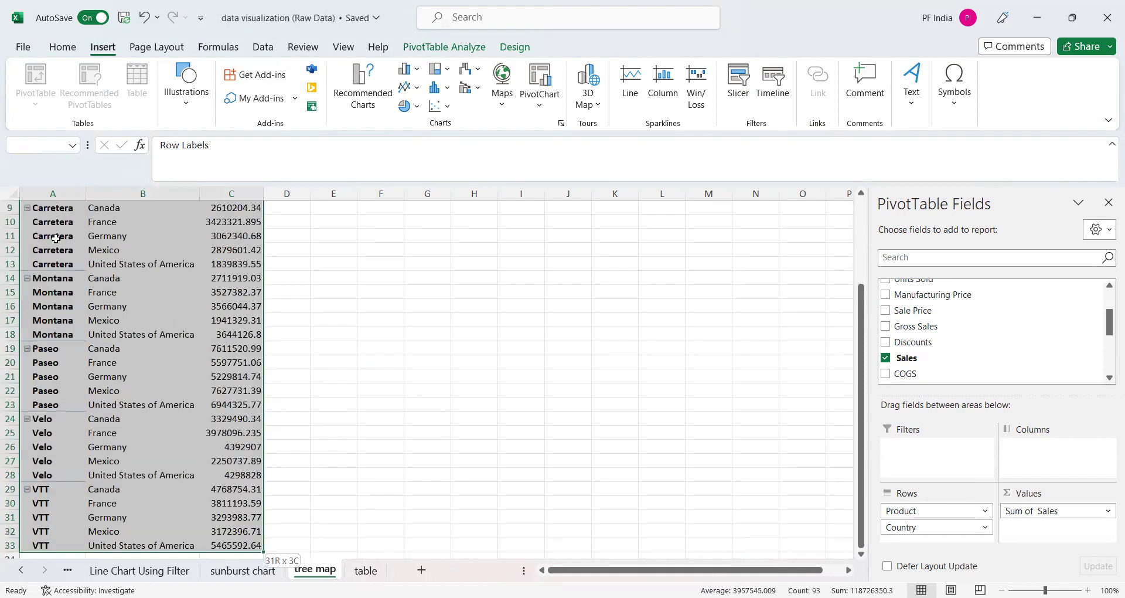
pyautogui.hotkey('ctrl', 'c')
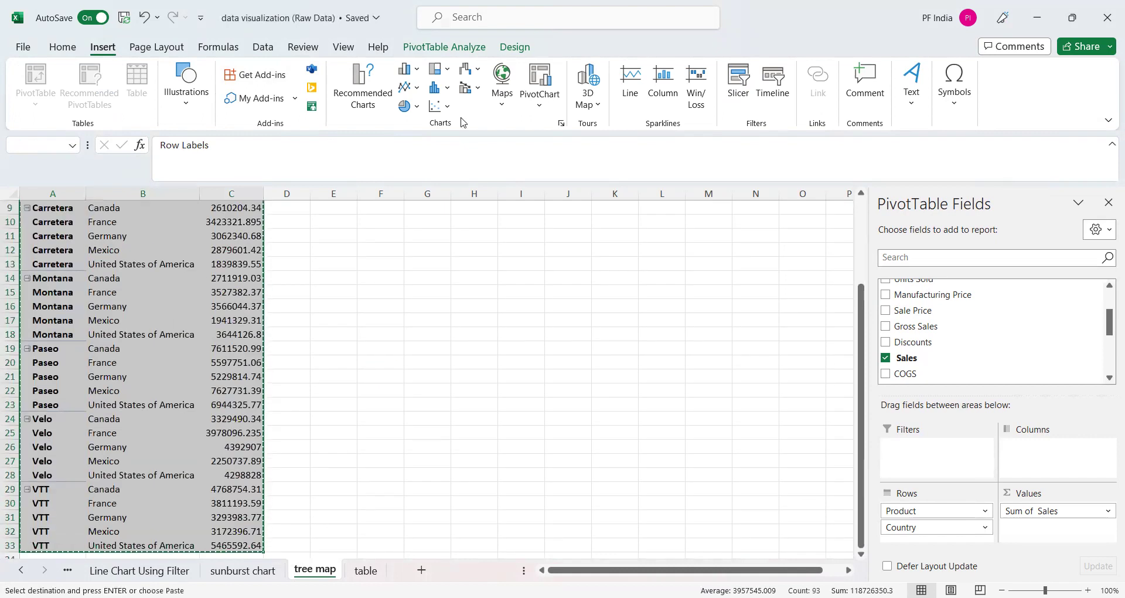
# Paste the data as values into E3 and clear the Row Labels header text
pyautogui.scroll(2, 419, 283)
pyautogui.scroll(1, 419, 283)
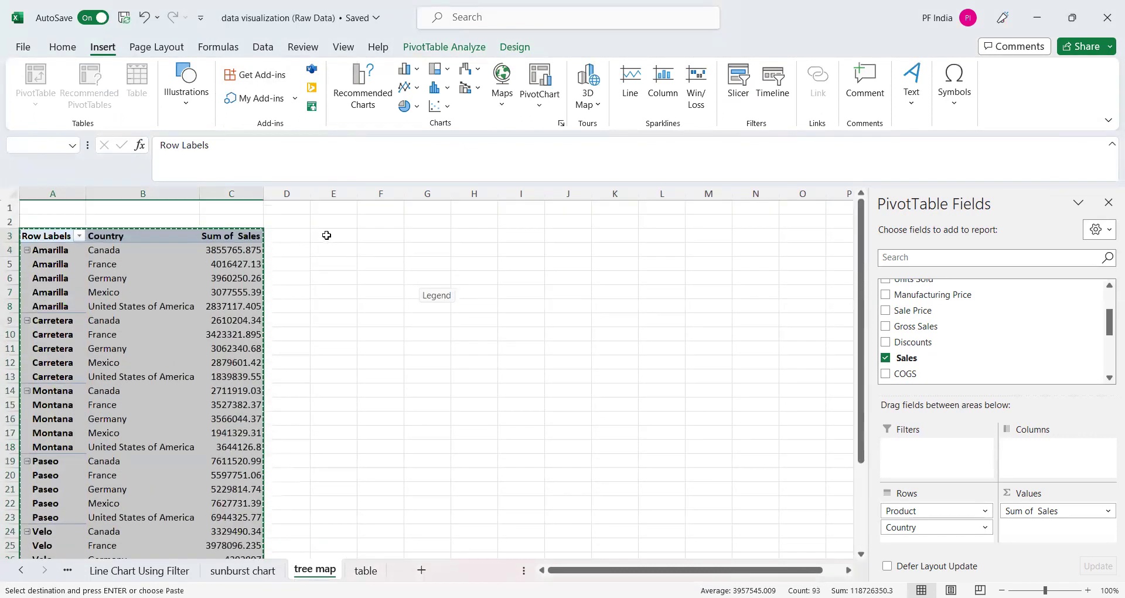
pyautogui.click(326, 235)
pyautogui.rightClick(326, 235)
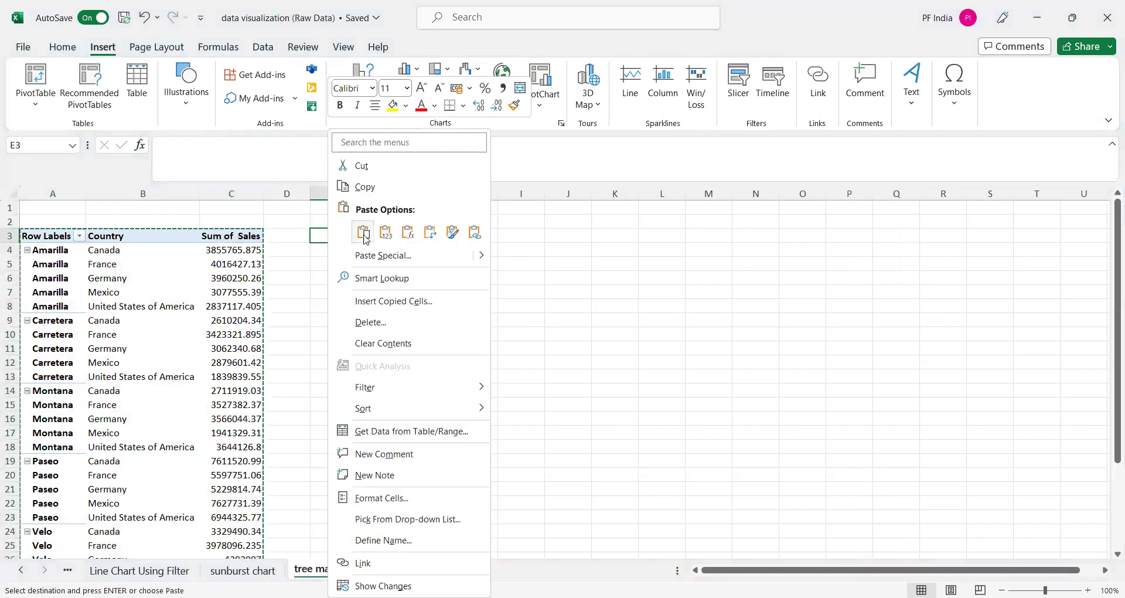
pyautogui.click(388, 238)
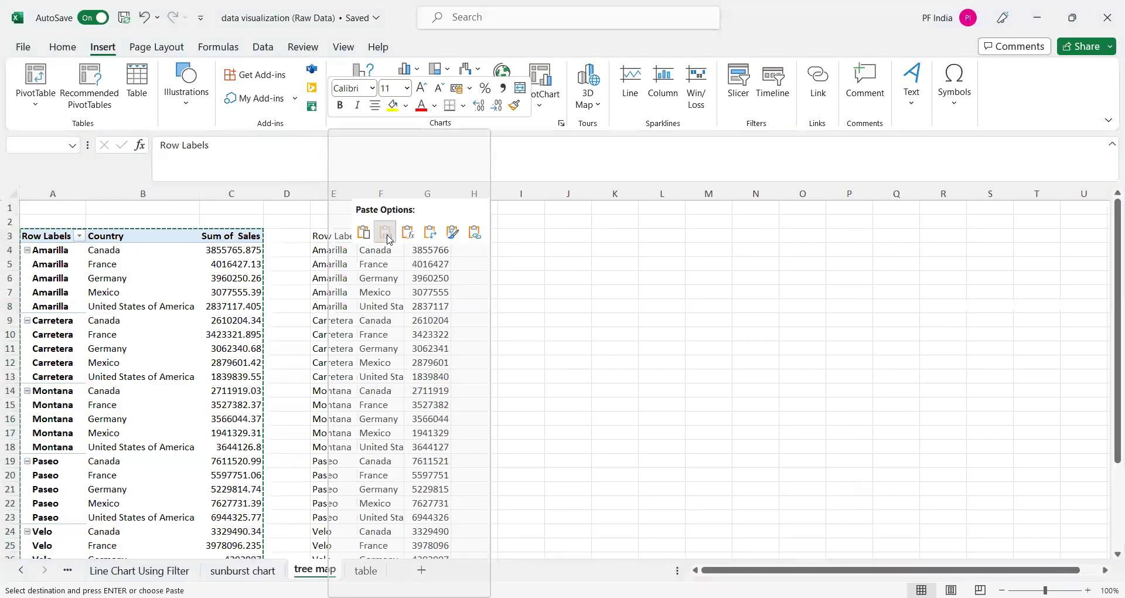
pyautogui.doubleClick(338, 236)
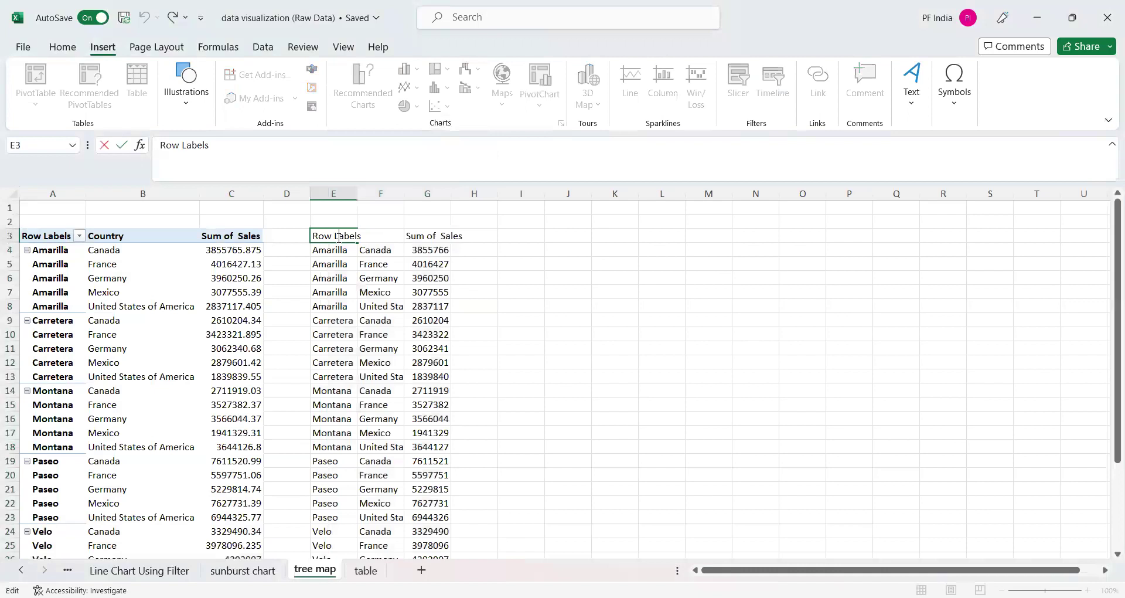
pyautogui.press('BackSpace')
pyautogui.press('BackSpace')
pyautogui.press('BackSpace')
pyautogui.press('BackSpace')
pyautogui.press('BackSpace')
pyautogui.press('BackSpace')
# Change the E3 header to Product and G3 from 'Sum of Sales' to Sales
pyautogui.write('Produ')
pyautogui.click(469, 306)
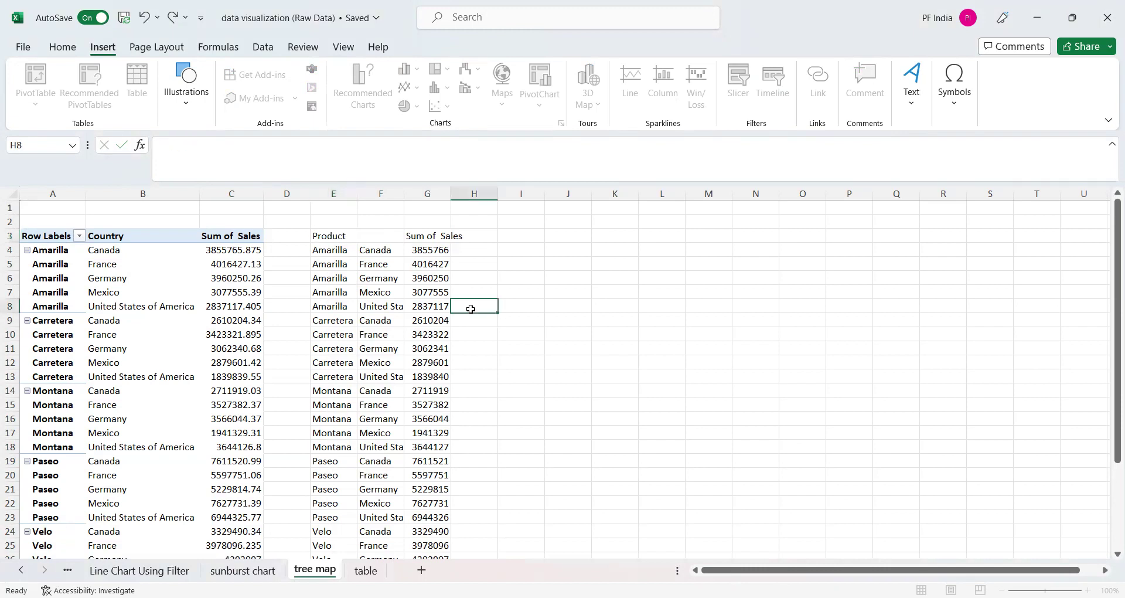
pyautogui.click(426, 237)
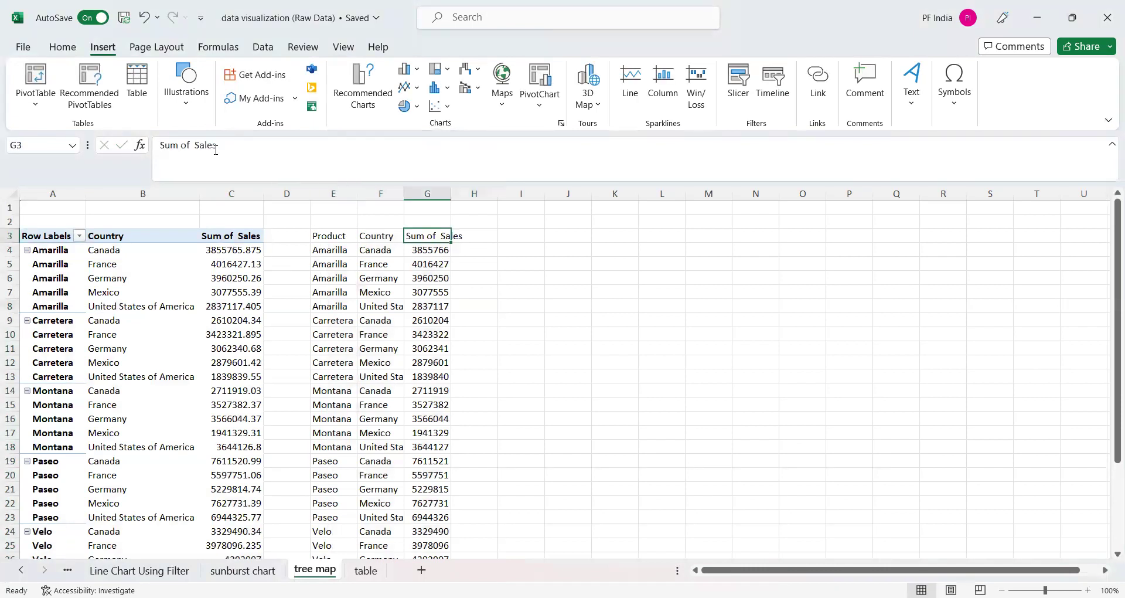
pyautogui.click(194, 145)
pyautogui.click(194, 145)
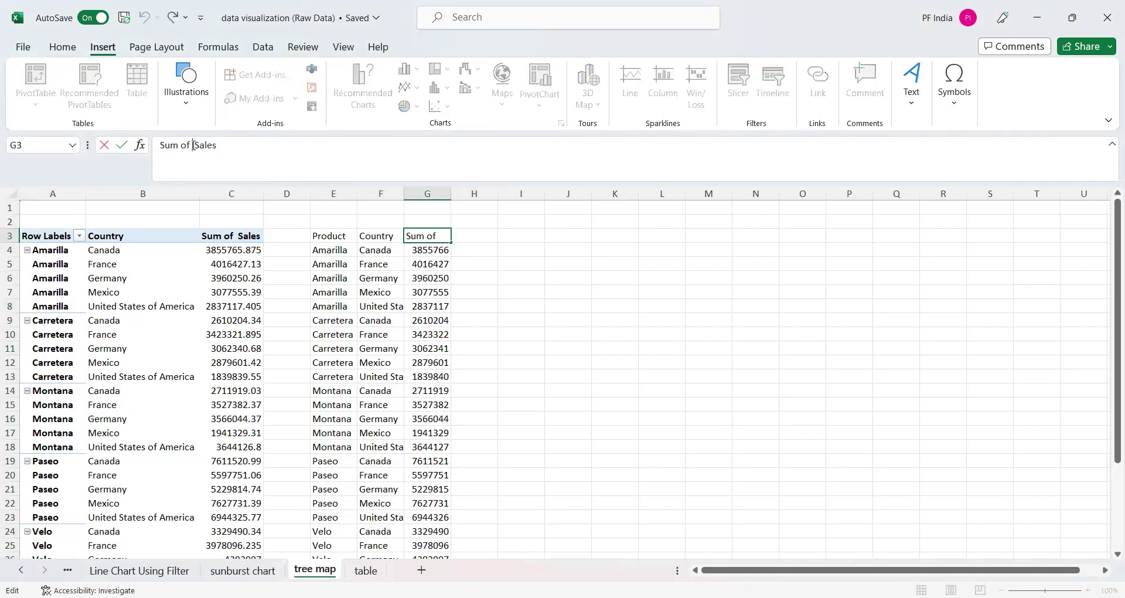
pyautogui.press('BackSpace')
pyautogui.press('BackSpace')
pyautogui.press('BackSpace')
pyautogui.press('BackSpace')
pyautogui.press('BackSpace')
pyautogui.press('BackSpace')
pyautogui.click(338, 236)
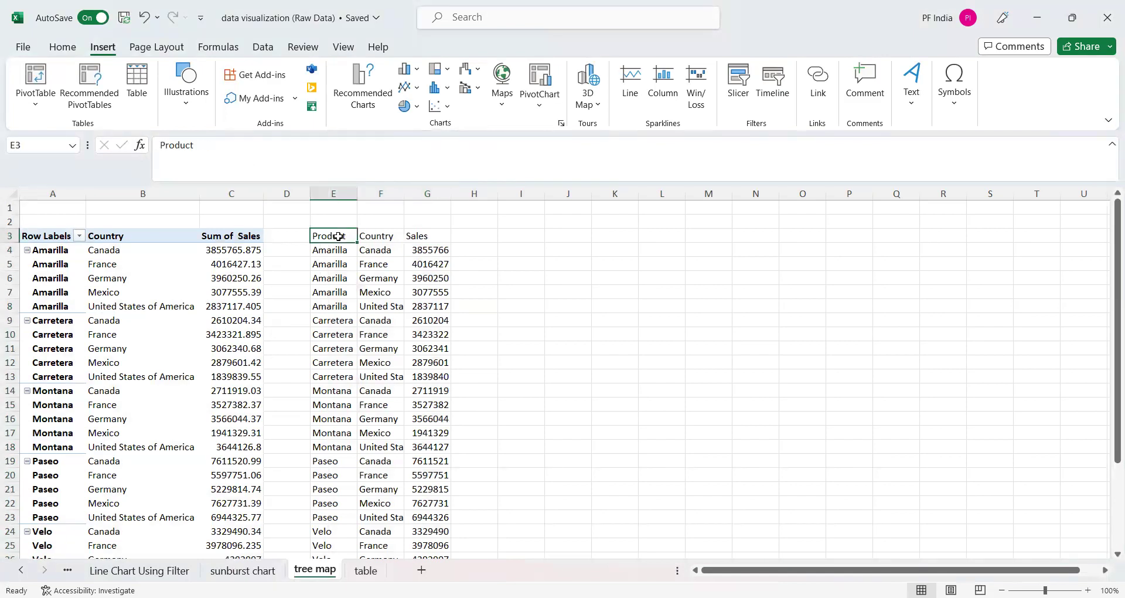
pyautogui.hotkey('shift', 'Right')
pyautogui.hotkey('shift', 'Right')
# Select the copied table E3:G33 and insert a Treemap hierarchy chart
pyautogui.hotkey('ctrl', 'shift', 'Down')
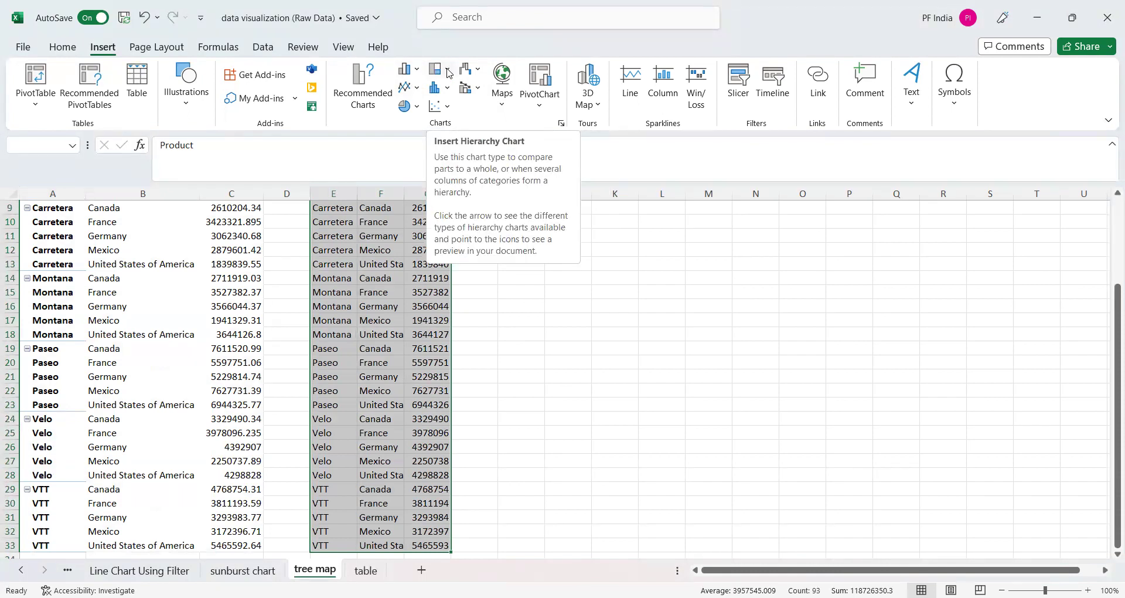
pyautogui.click(449, 73)
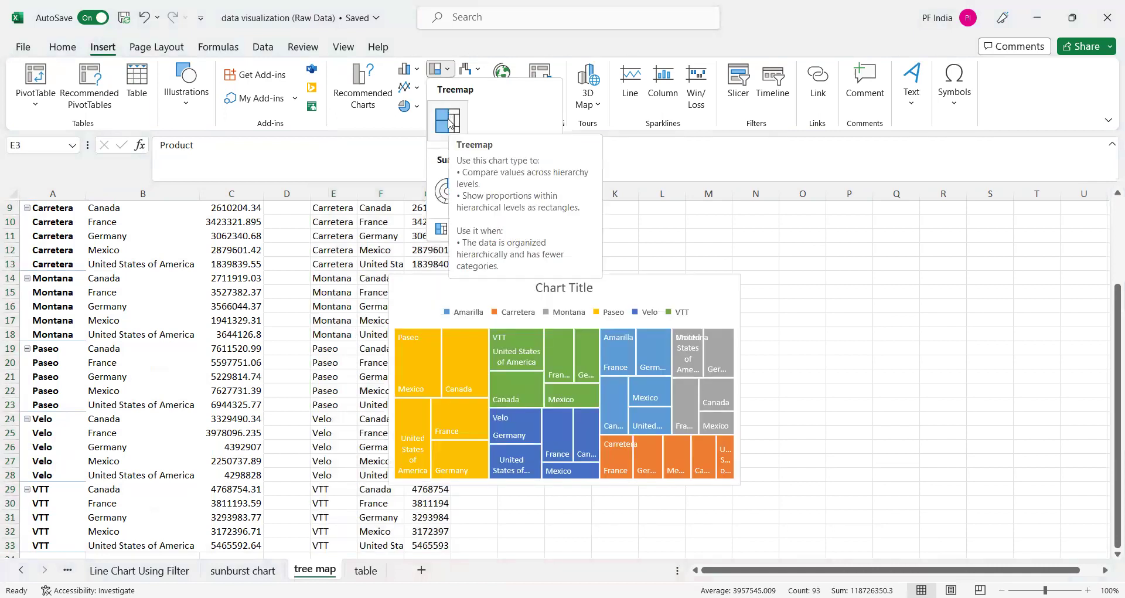
pyautogui.click(449, 123)
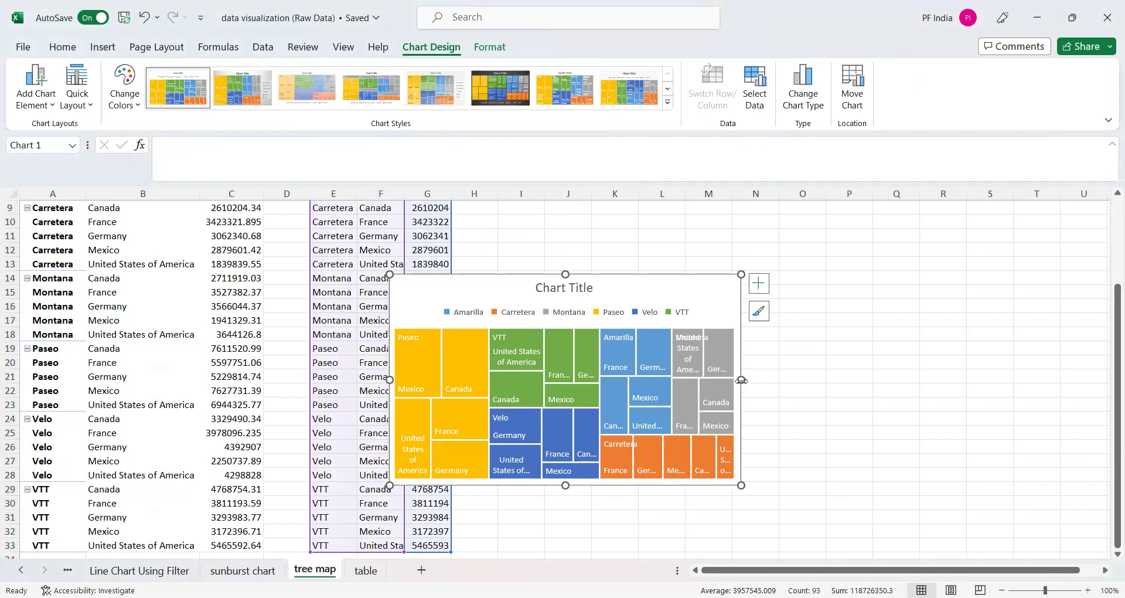
# Drag the treemap's right, left and bottom edges outward to span columns D to Q
pyautogui.moveTo(741, 380); pyautogui.dragTo(891, 380)
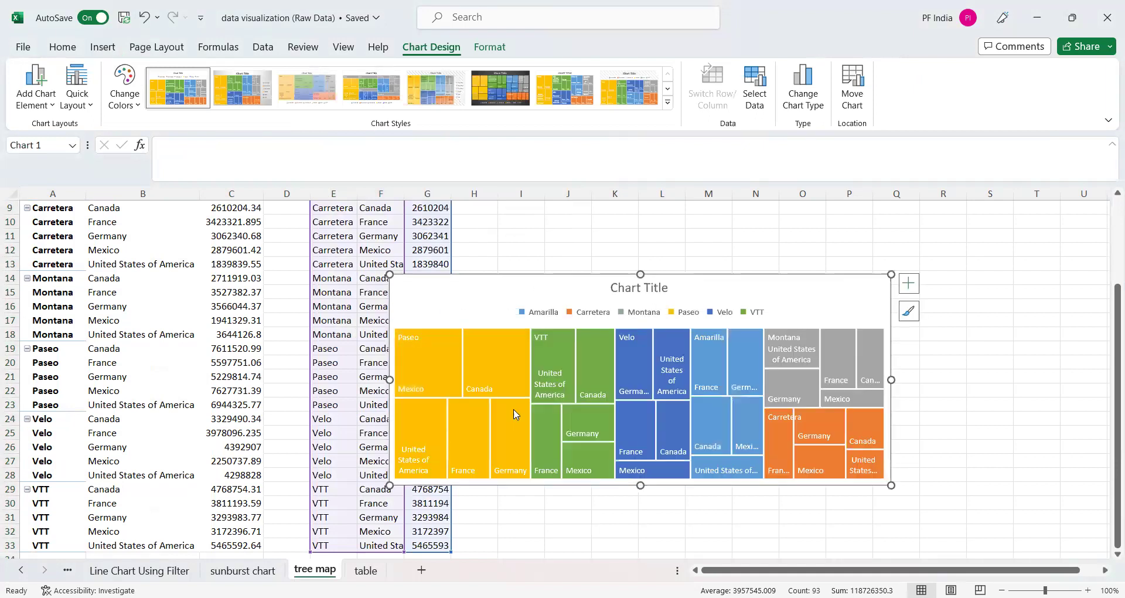
pyautogui.moveTo(388, 380); pyautogui.dragTo(265, 380)
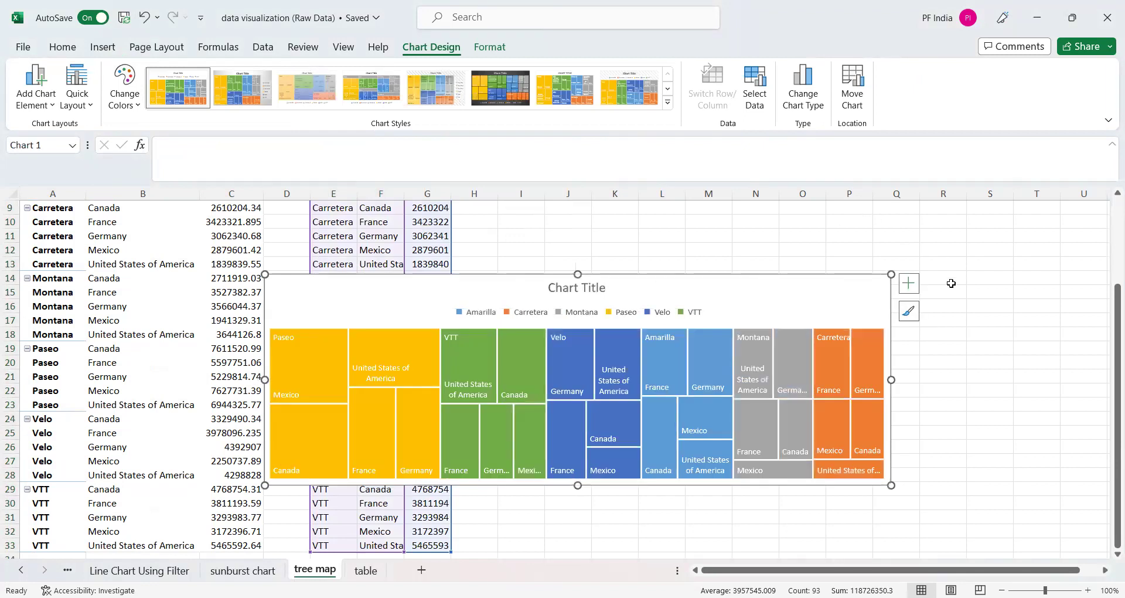
pyautogui.scroll(-3, 950, 283)
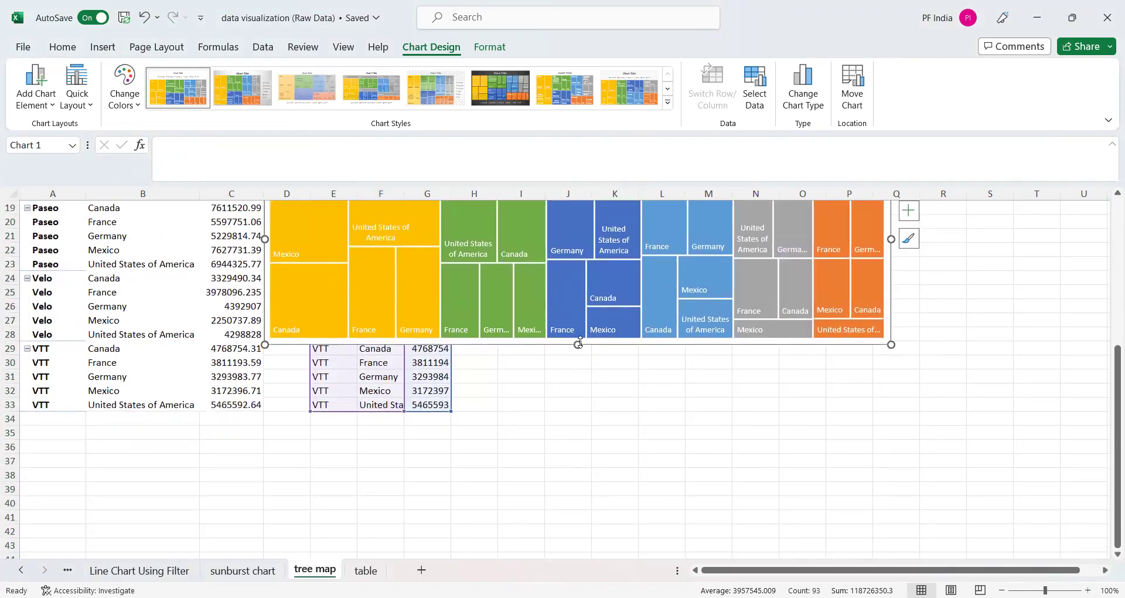
pyautogui.moveTo(580, 348); pyautogui.dragTo(580, 410)
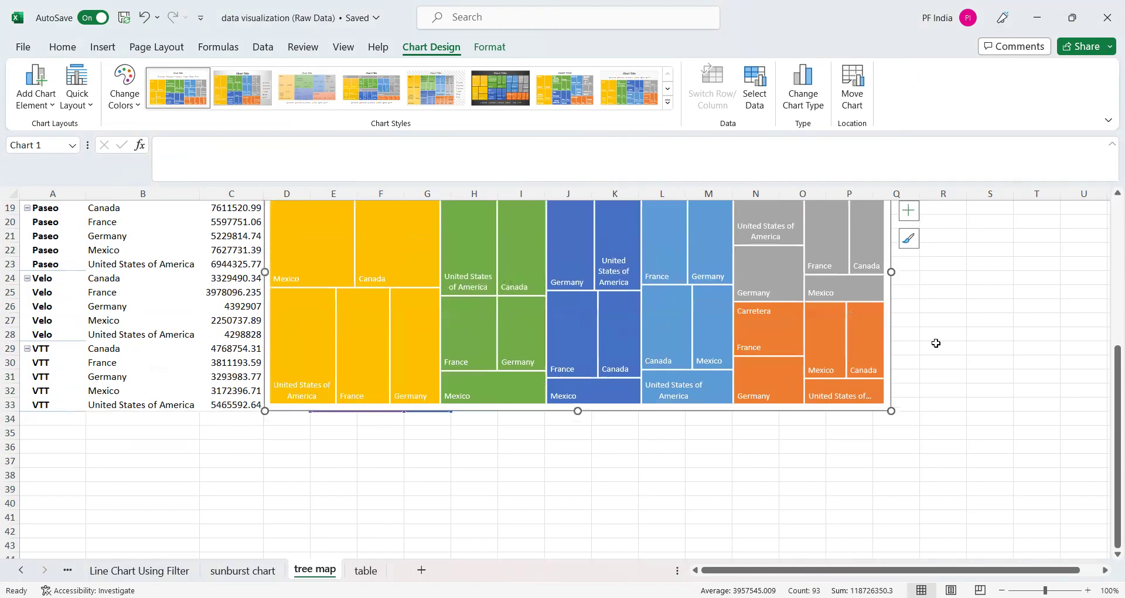
pyautogui.scroll(1, 963, 337)
pyautogui.scroll(2, 963, 337)
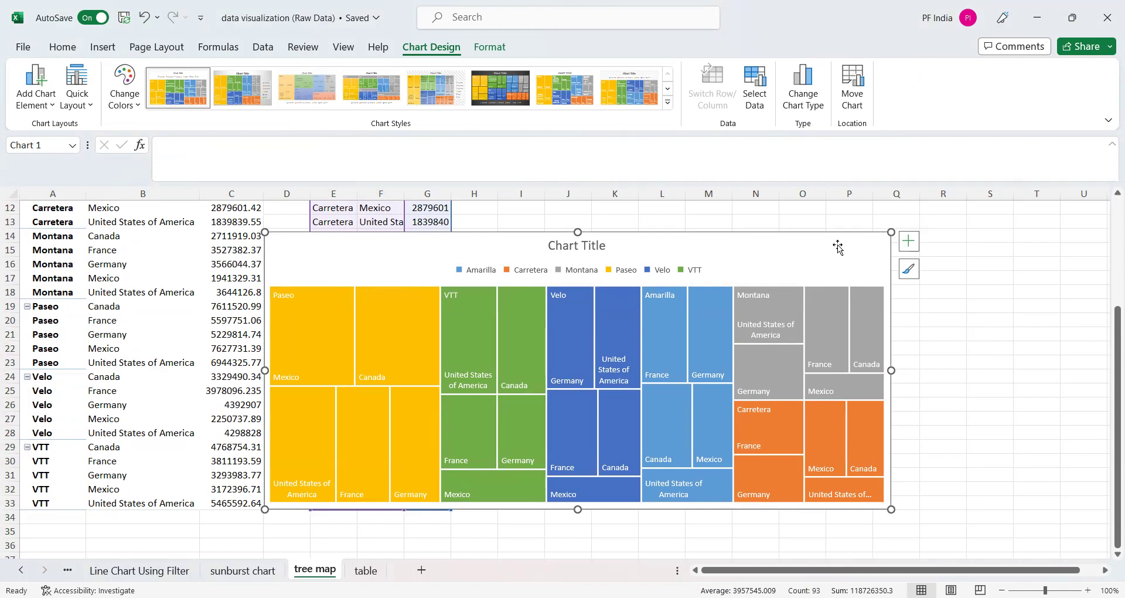
# Open the chart's Data Labels choices, then close them without changes
pyautogui.click(909, 241)
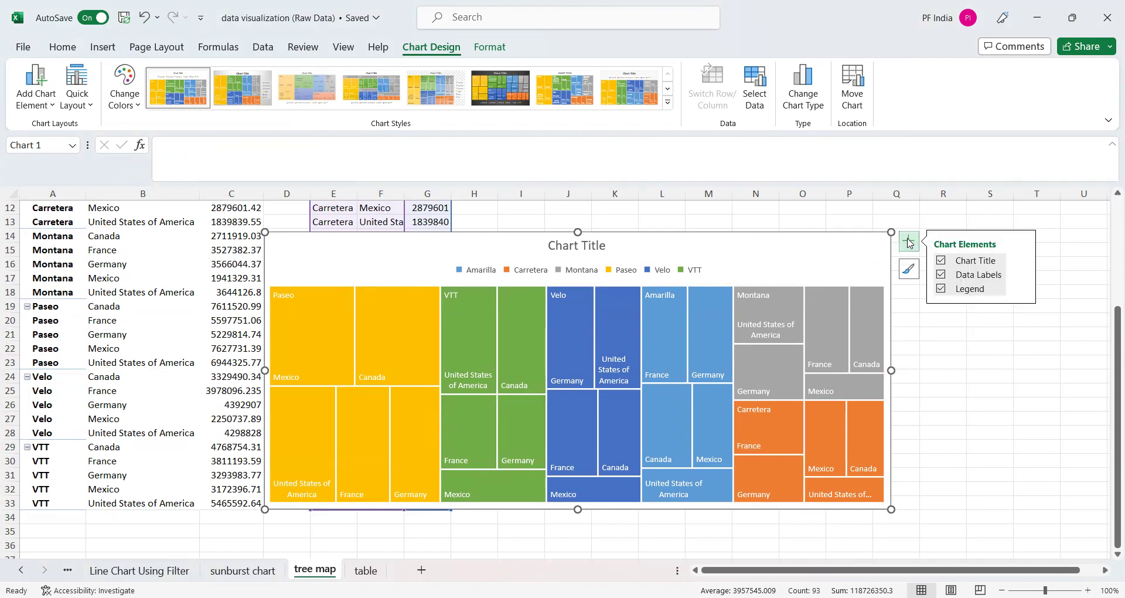
pyautogui.click(1022, 276)
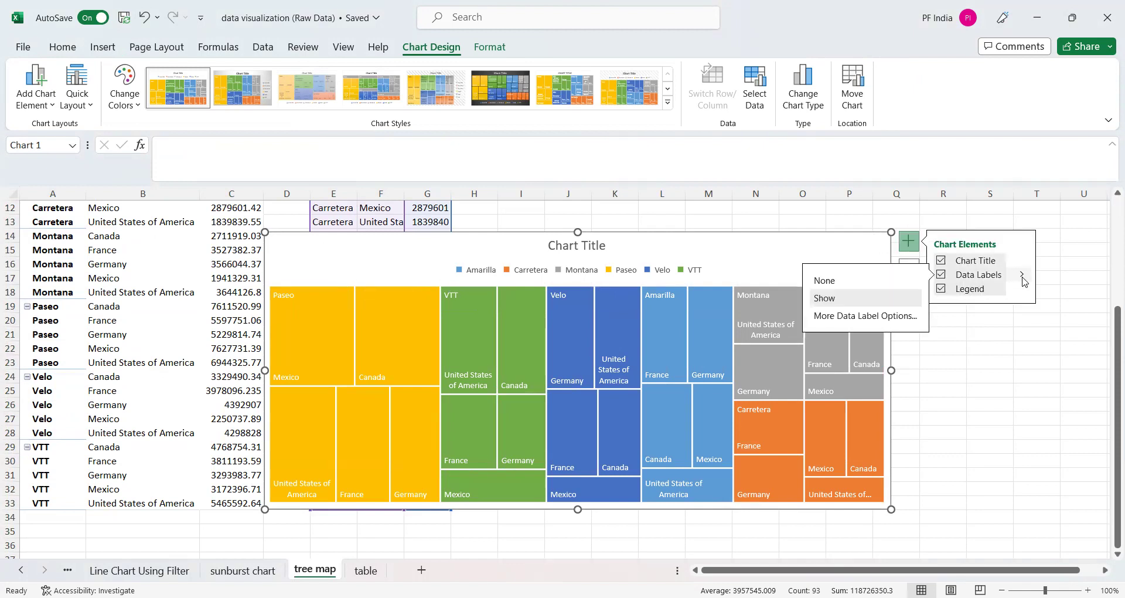
pyautogui.click(930, 350)
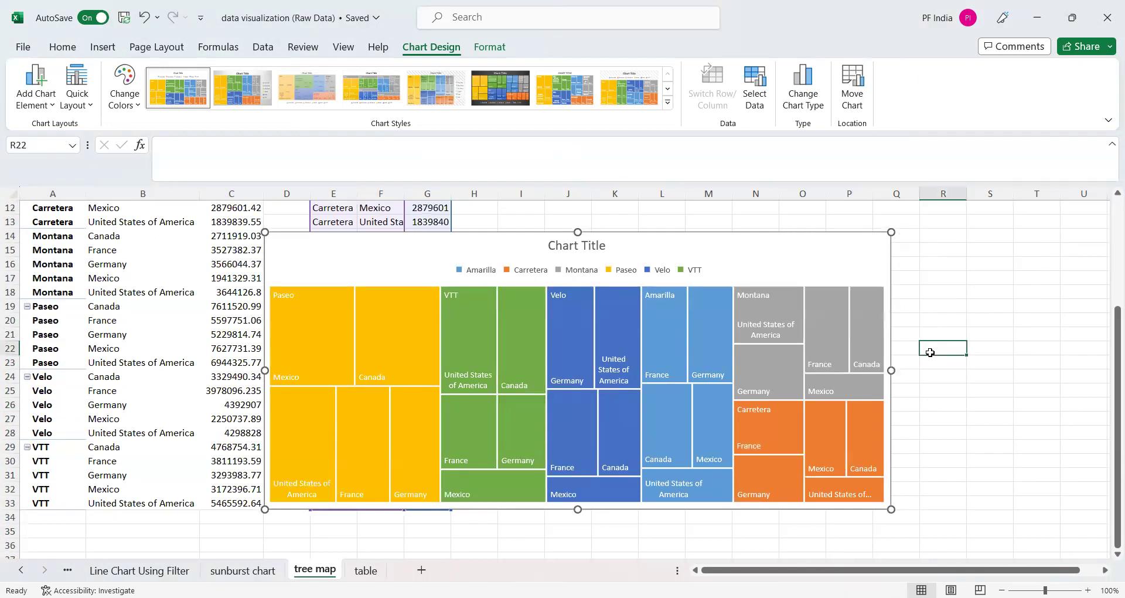
# Select the treemap and read the sales values of the product and country tiles
pyautogui.click(315, 345)
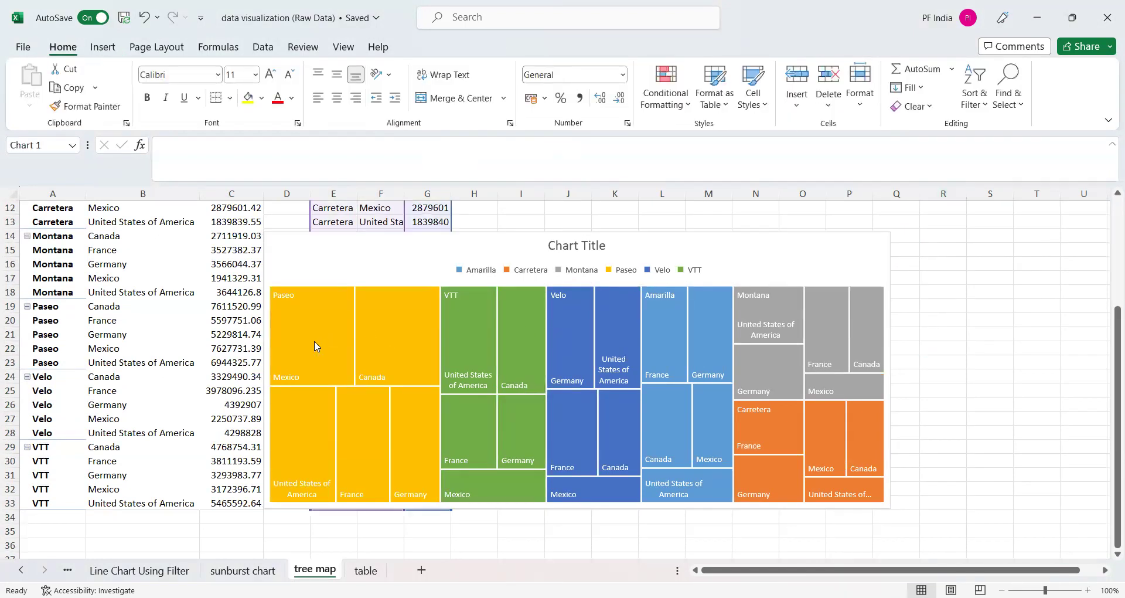
pyautogui.moveTo(332, 328)
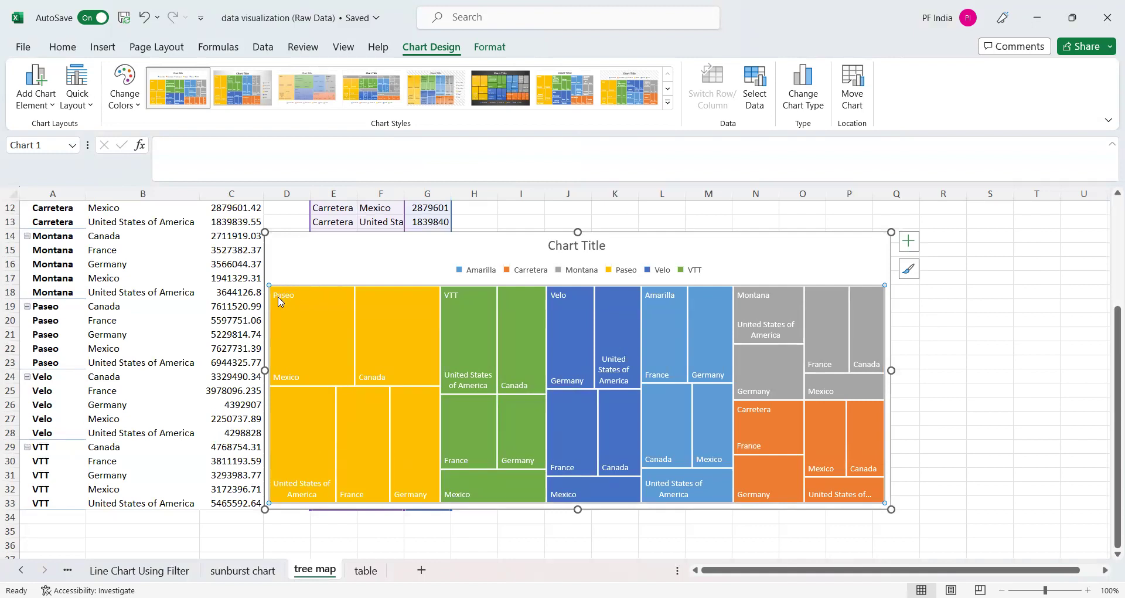
pyautogui.moveTo(301, 302)
pyautogui.moveTo(756, 306)
pyautogui.moveTo(300, 342)
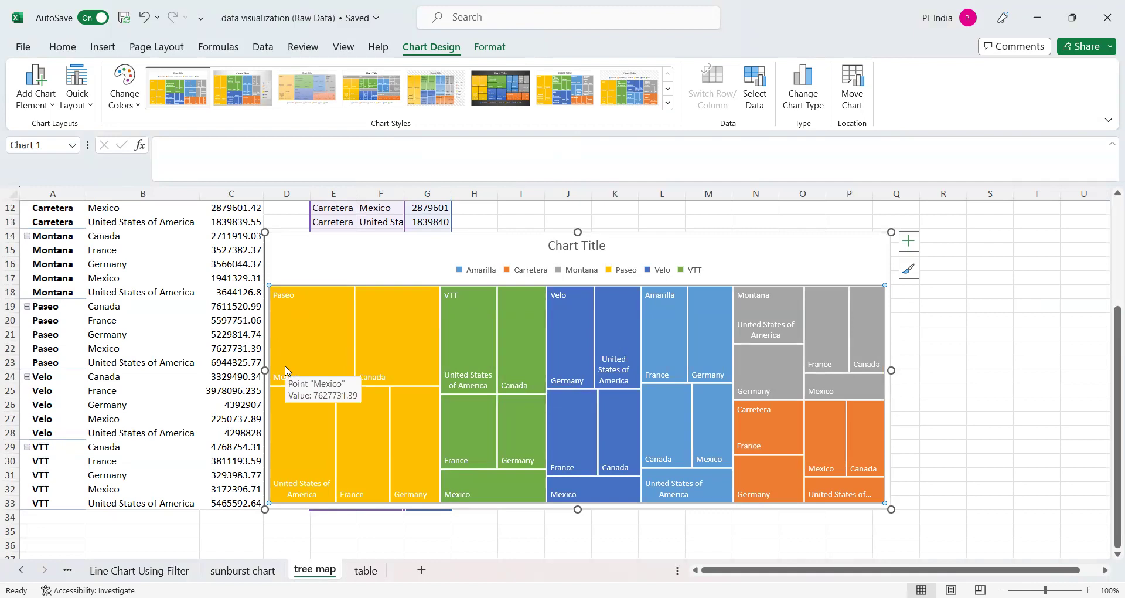
pyautogui.moveTo(469, 328)
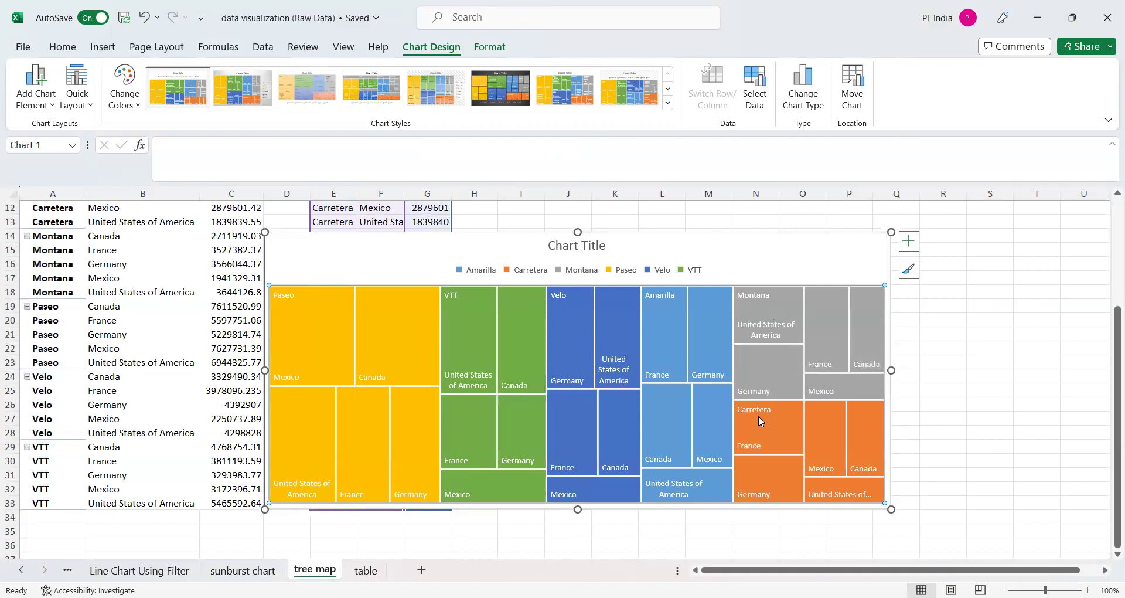
pyautogui.moveTo(757, 417)
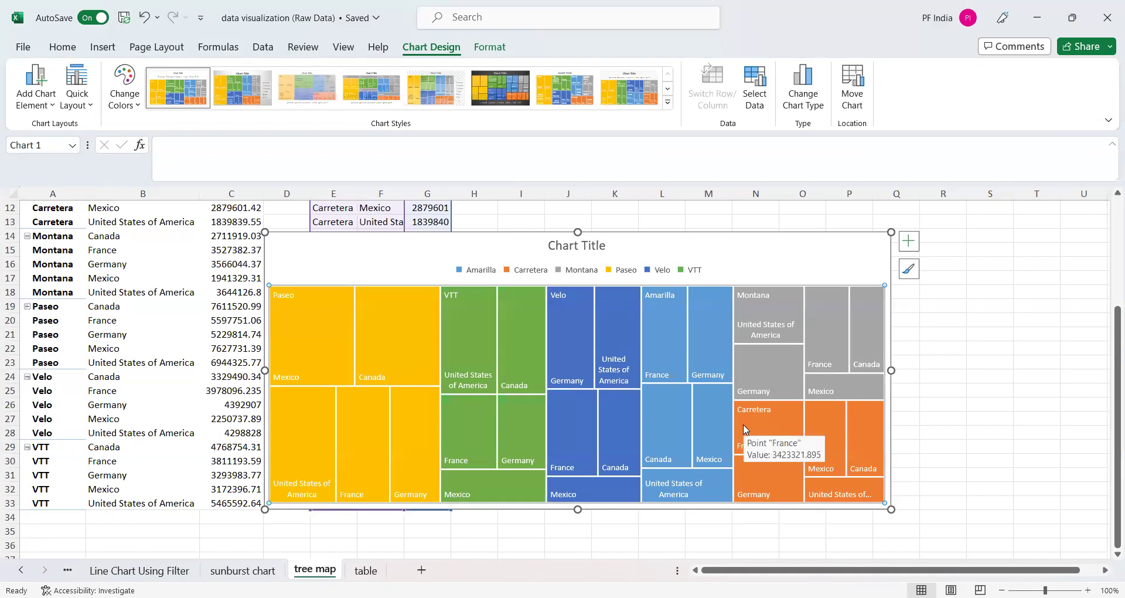
pyautogui.moveTo(387, 347)
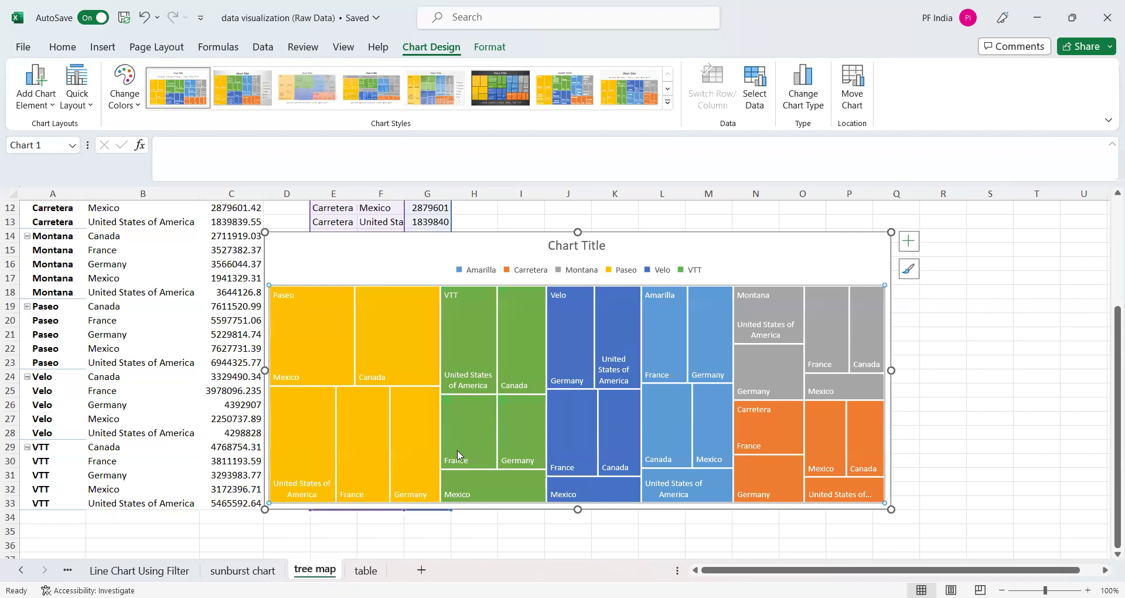
pyautogui.moveTo(452, 499)
pyautogui.moveTo(680, 485)
# Retitle the treemap 'Sales By Product And Country' and close the Format Chart Area pane
pyautogui.click(583, 245)
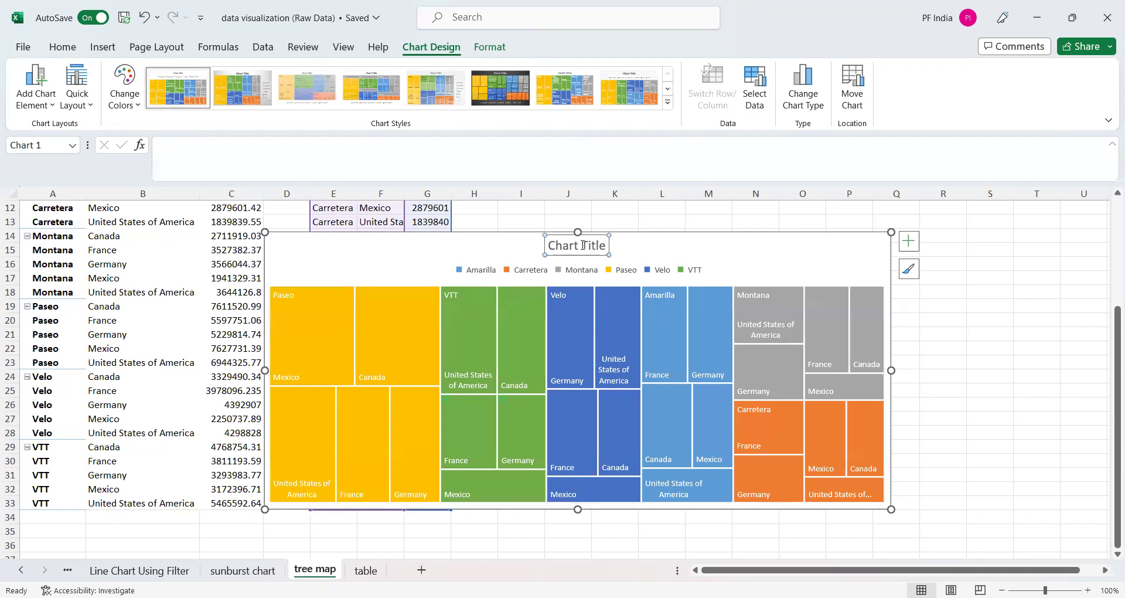
pyautogui.doubleClick(583, 246)
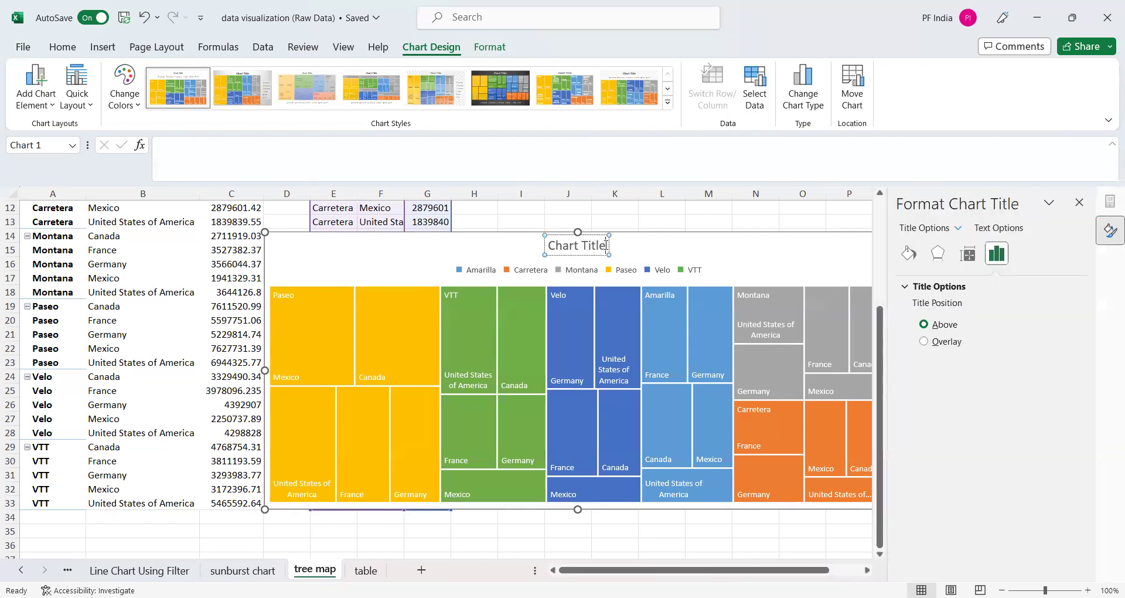
pyautogui.press('BackSpace')
pyautogui.press('BackSpace')
pyautogui.press('BackSpace')
pyautogui.press('BackSpace')
pyautogui.press('BackSpace')
pyautogui.press('BackSpace')
pyautogui.press('BackSpace')
pyautogui.press('BackSpace')
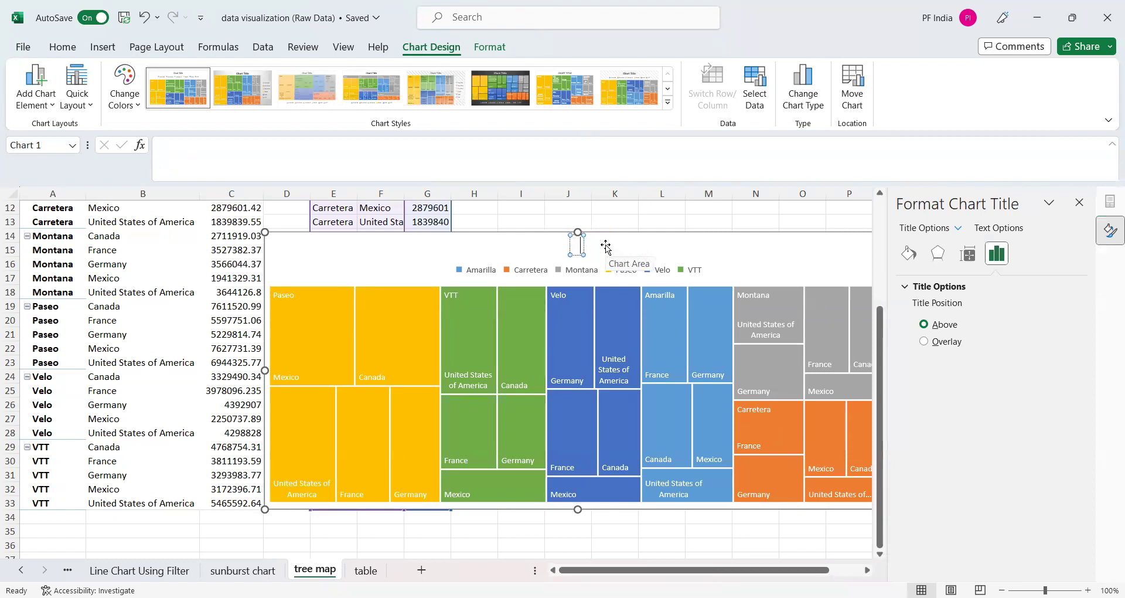
pyautogui.write('Sale')
pyautogui.write('s By')
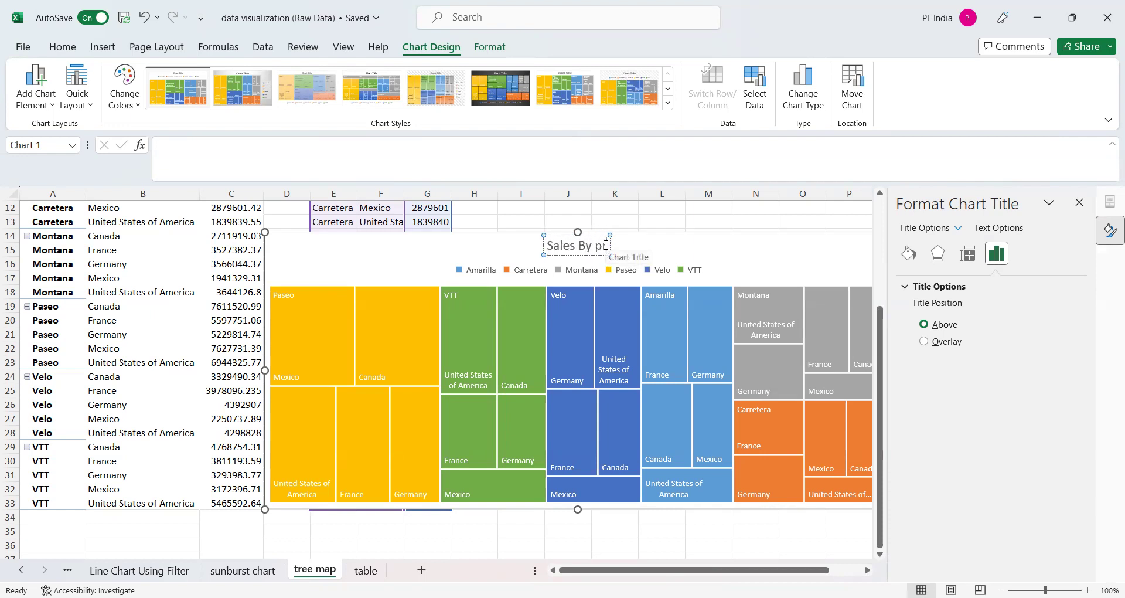
pyautogui.write(' Product')
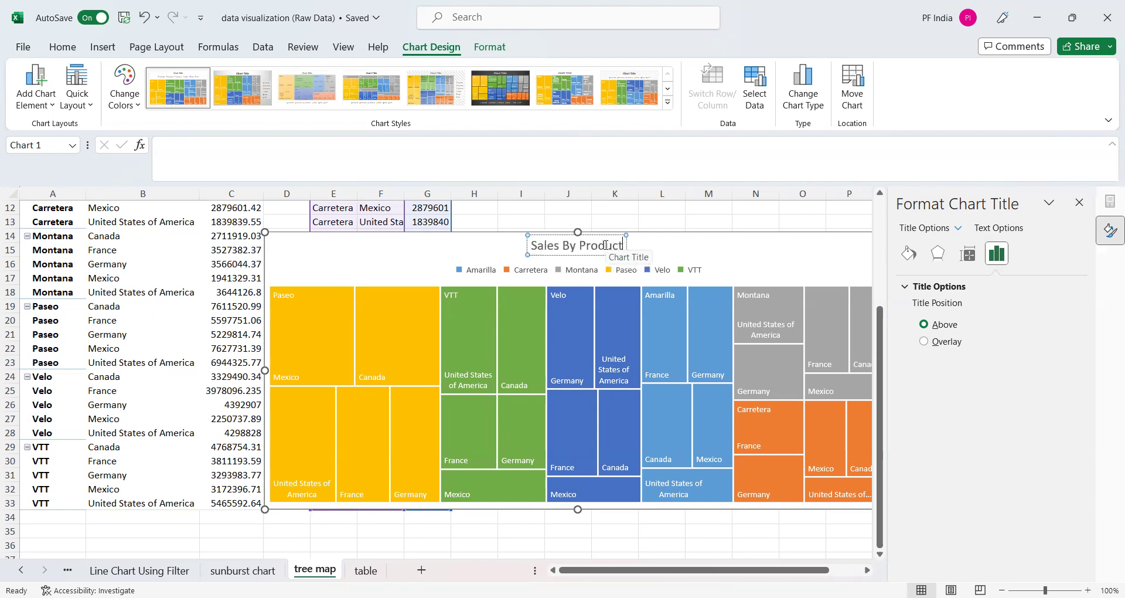
pyautogui.write(' And Country')
pyautogui.press('Escape')
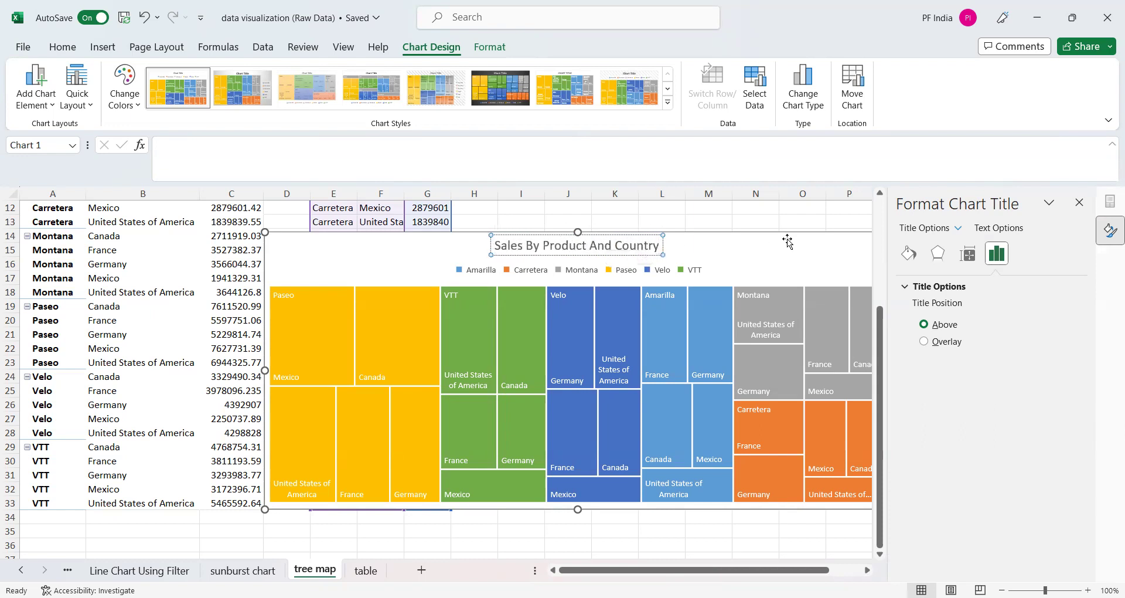
pyautogui.click(787, 240)
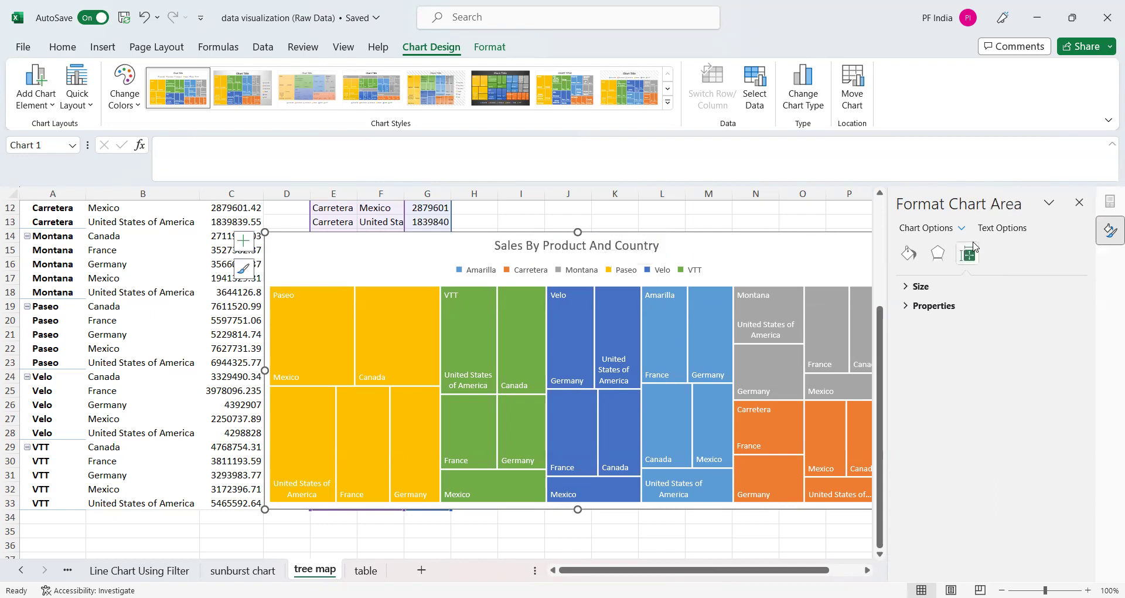
pyautogui.click(1077, 203)
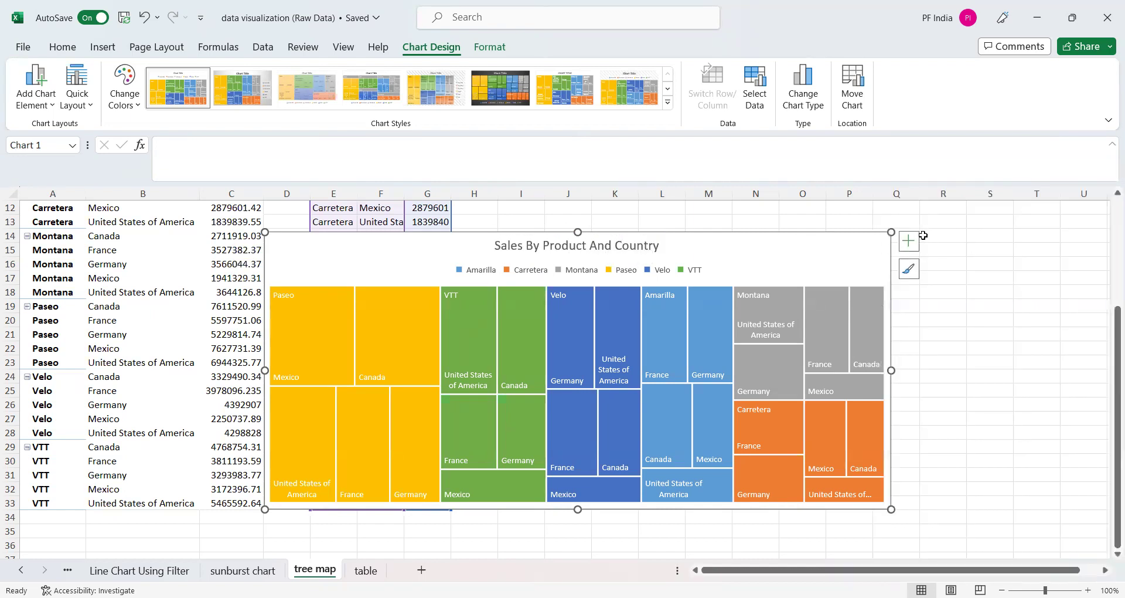
# Apply the dark, black-background chart style to the treemap, with the legend below the tiles
pyautogui.click(917, 244)
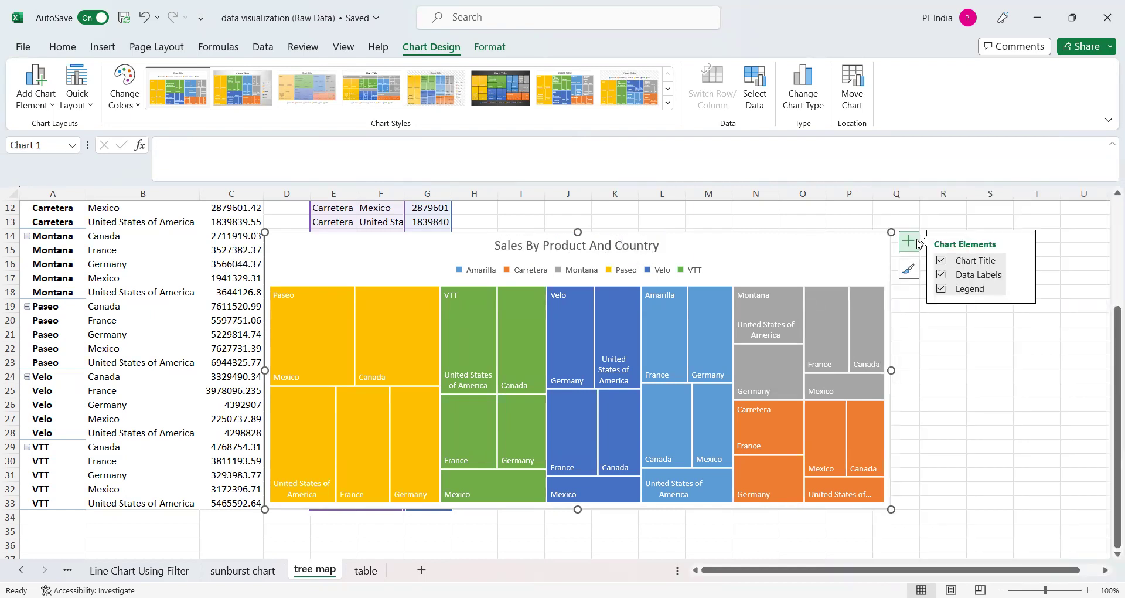
pyautogui.click(909, 271)
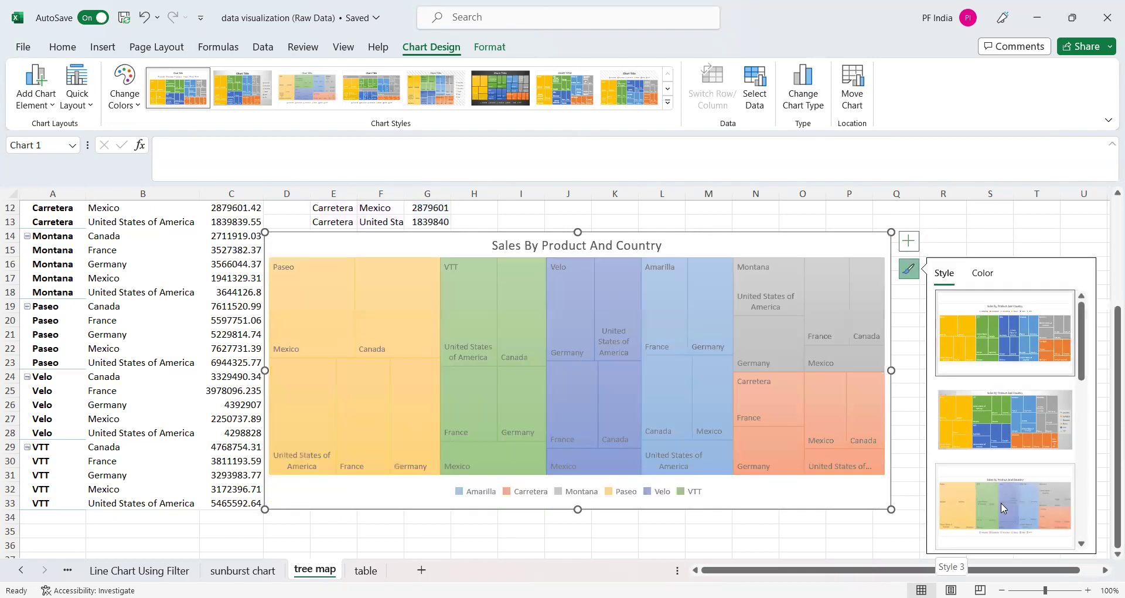
pyautogui.scroll(-2, 1001, 501)
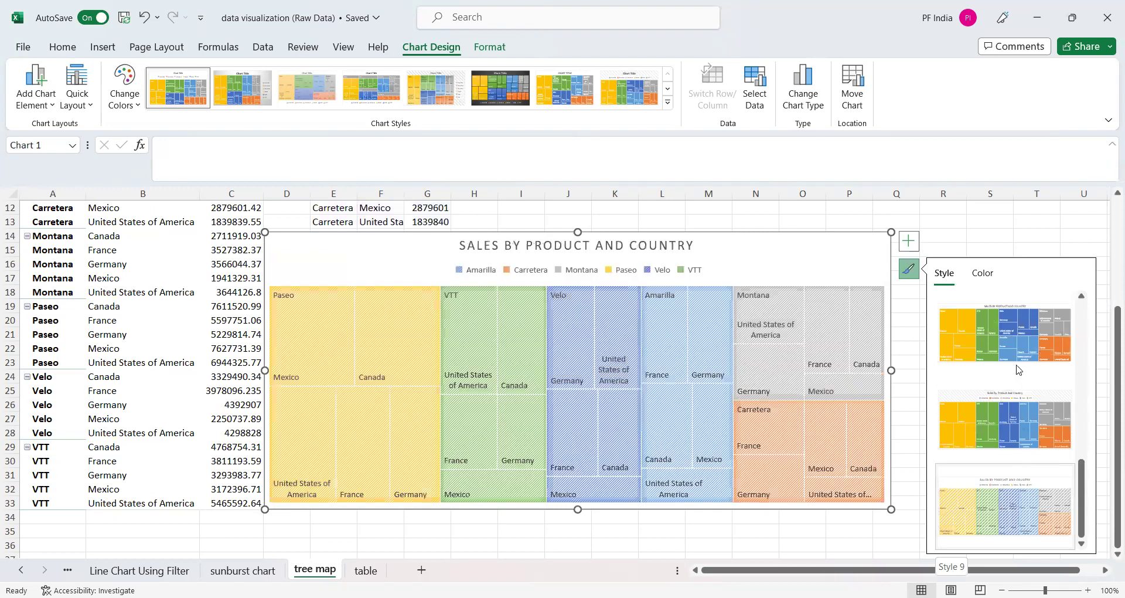
pyautogui.scroll(2, 1017, 369)
pyautogui.scroll(-2, 1018, 369)
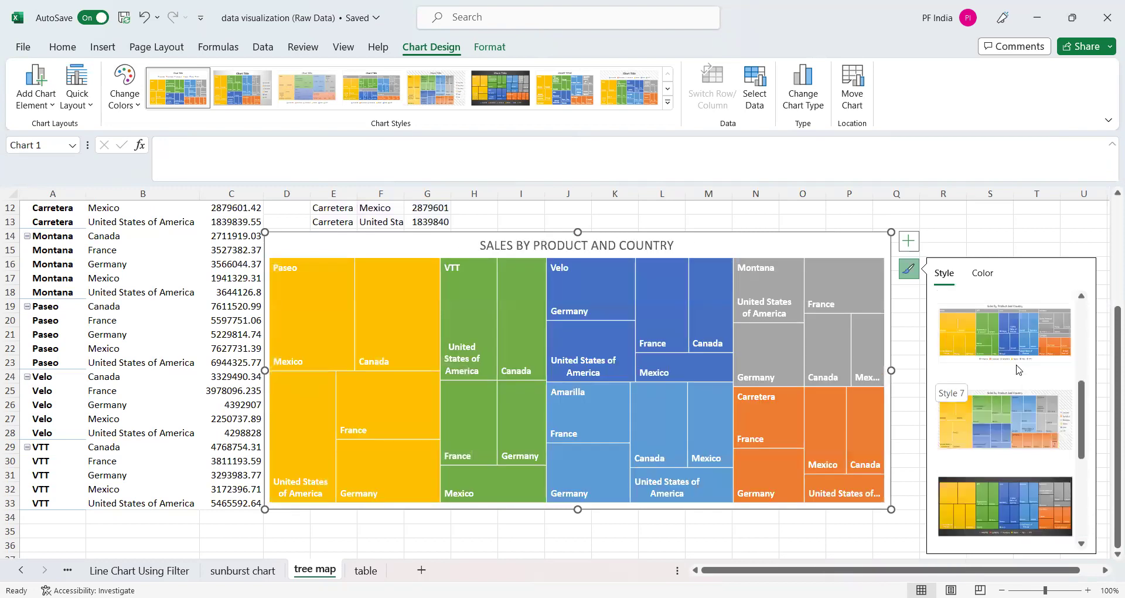
pyautogui.click(1015, 491)
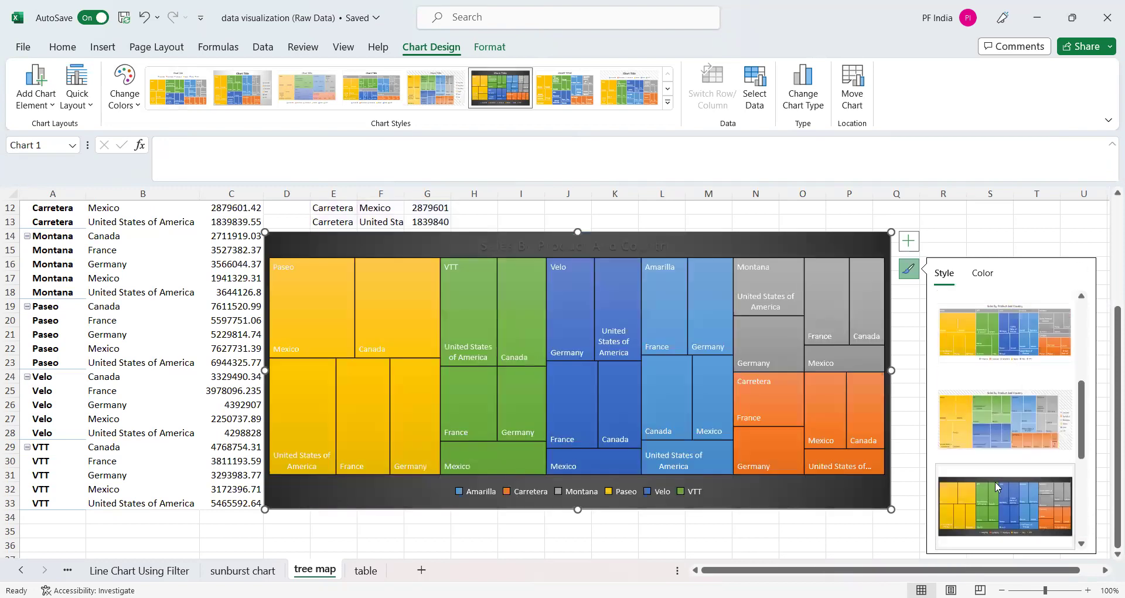
# Colour the whole 'Sales By Product And Country' title text gold
pyautogui.doubleClick(660, 242)
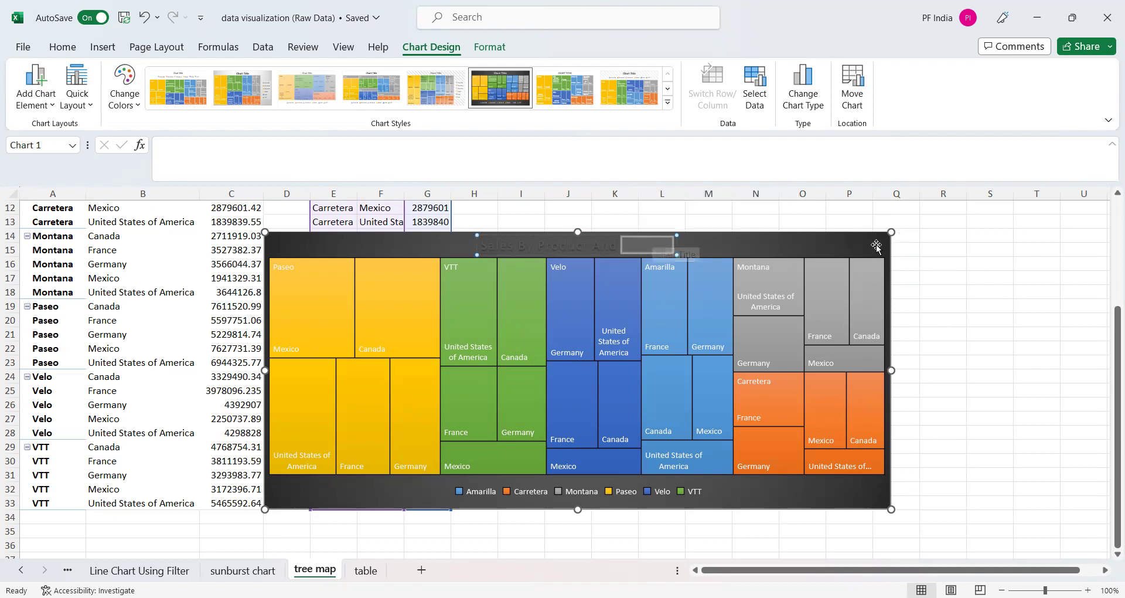
pyautogui.click(671, 248)
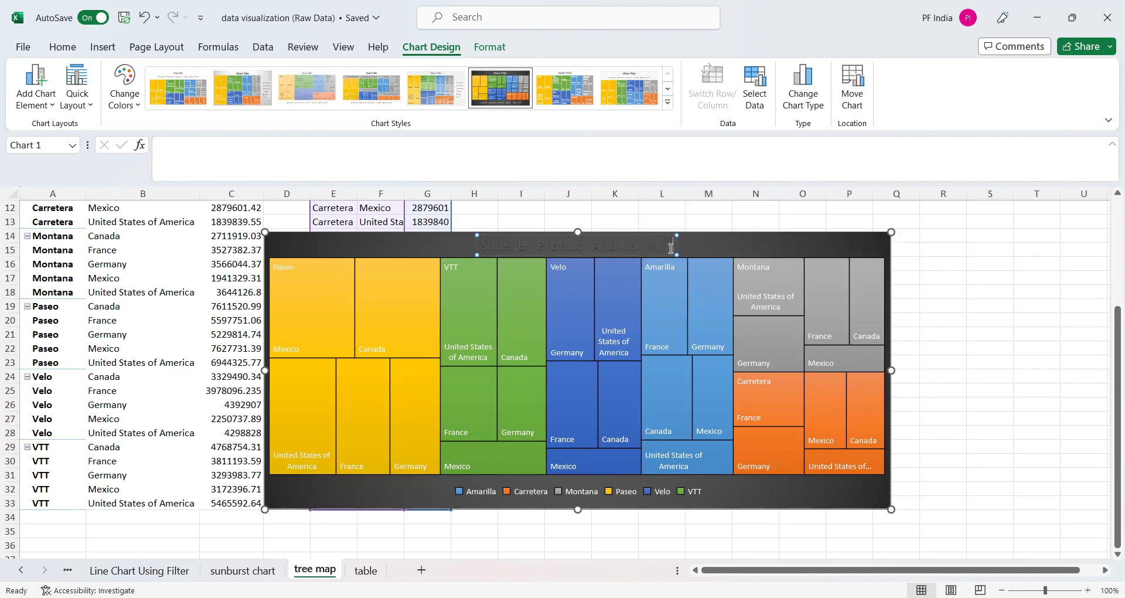
pyautogui.moveTo(670, 248); pyautogui.dragTo(464, 250)
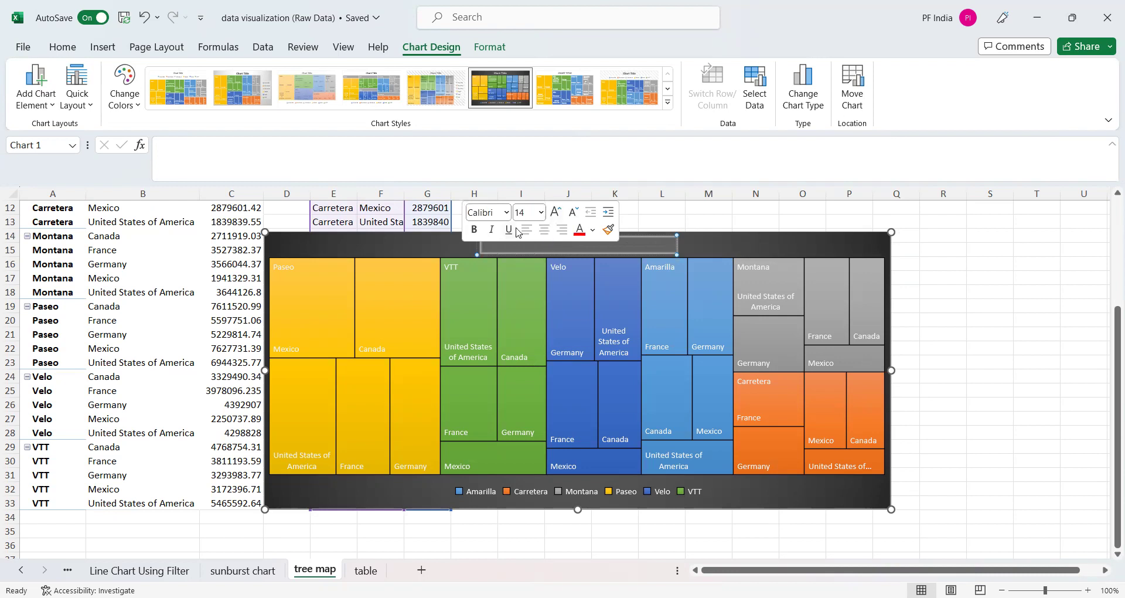
pyautogui.click(583, 232)
pyautogui.click(593, 231)
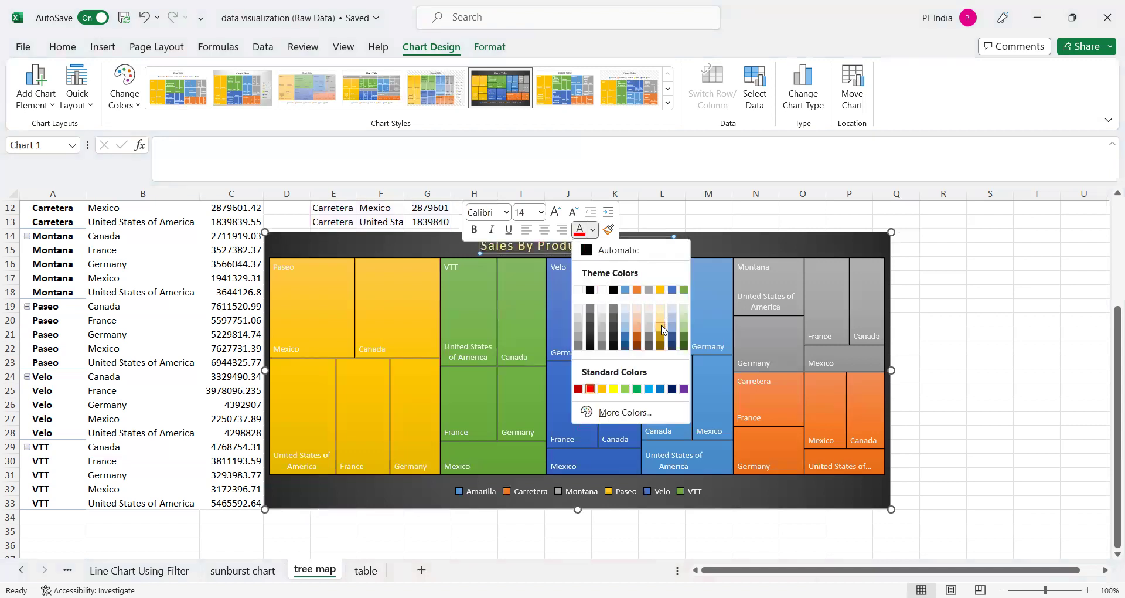
pyautogui.click(662, 327)
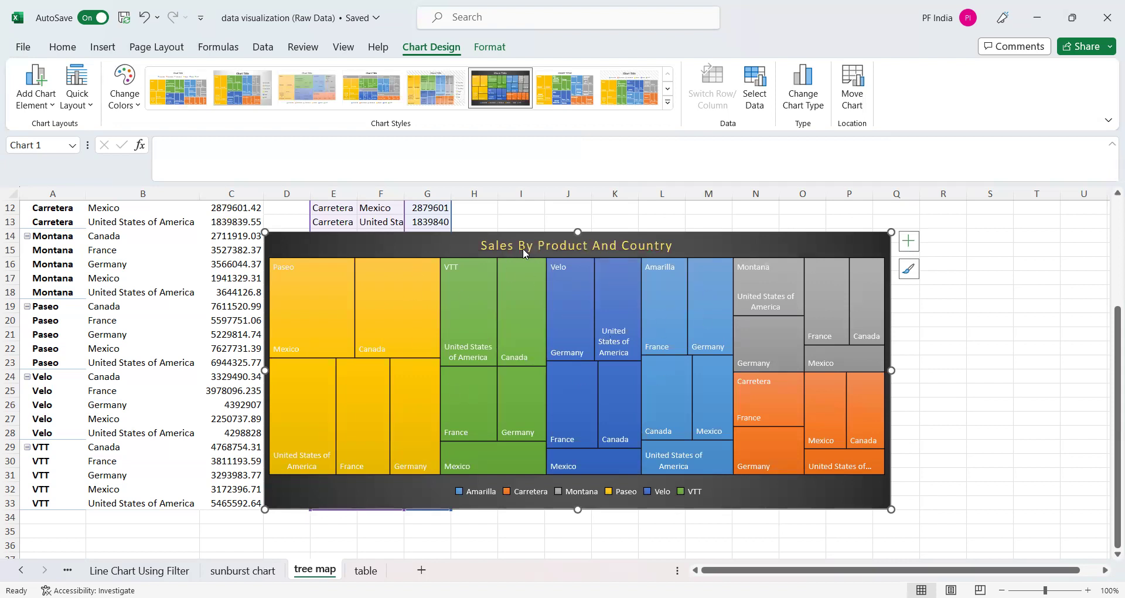
pyautogui.moveTo(330, 322)
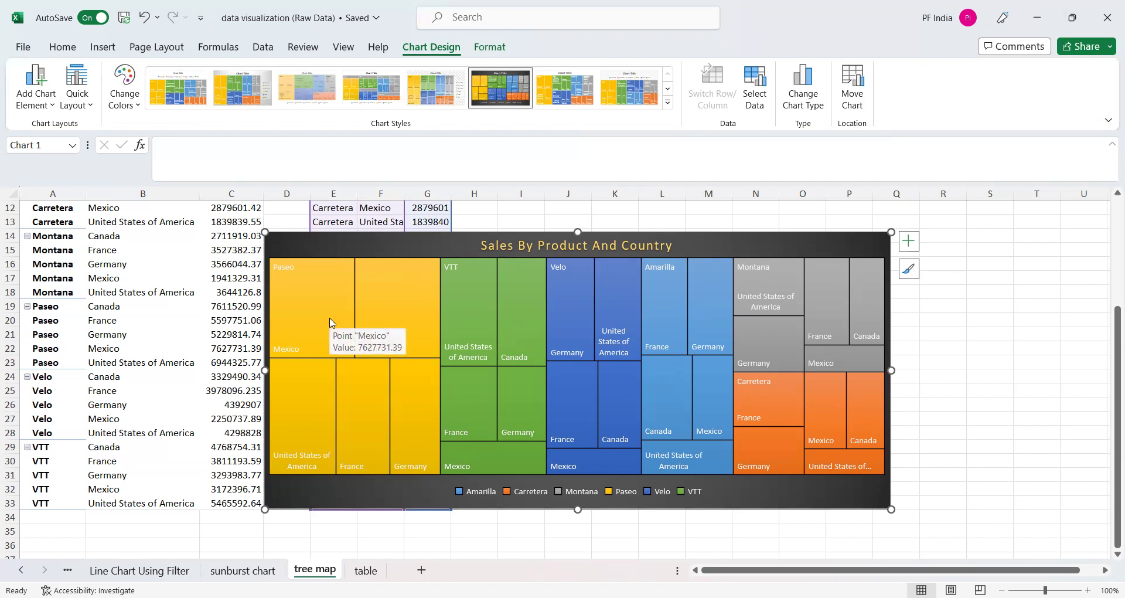